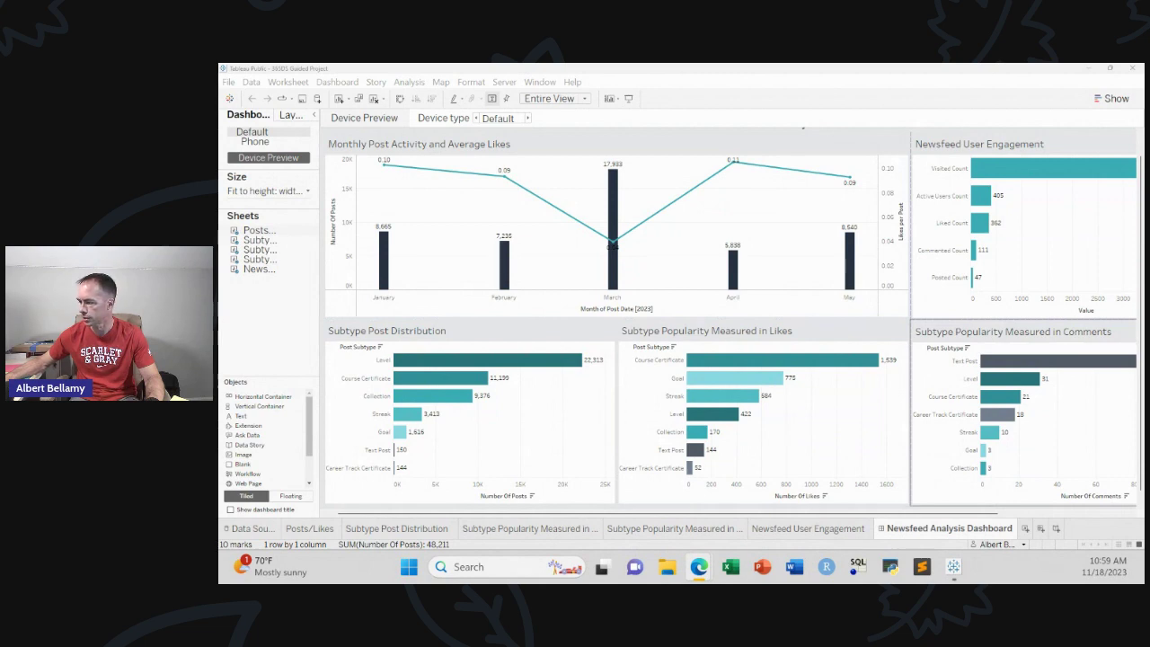
# Switch to Edge and bring up the 'My learning path | 365 Data Science' tab.
pyautogui.hotkey('alt', 'Tab')
pyautogui.hotkey('ctrl', 'Tab')
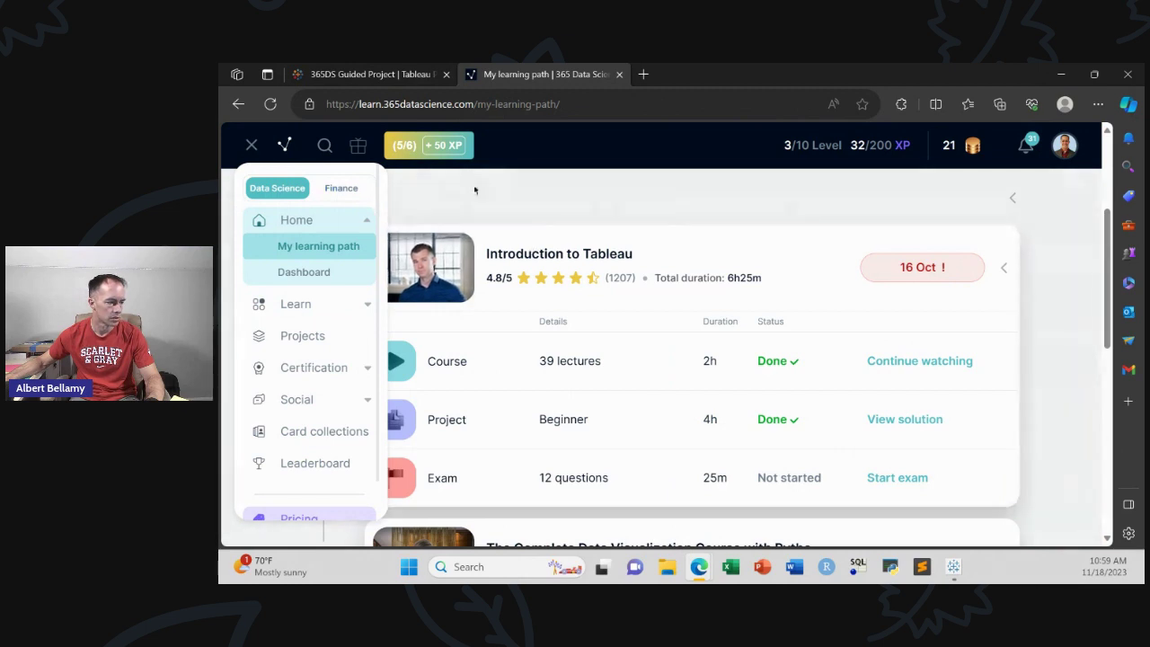
# Collapse the site sidebar and resume the Introduction to Tableau course.
pyautogui.click(554, 212)
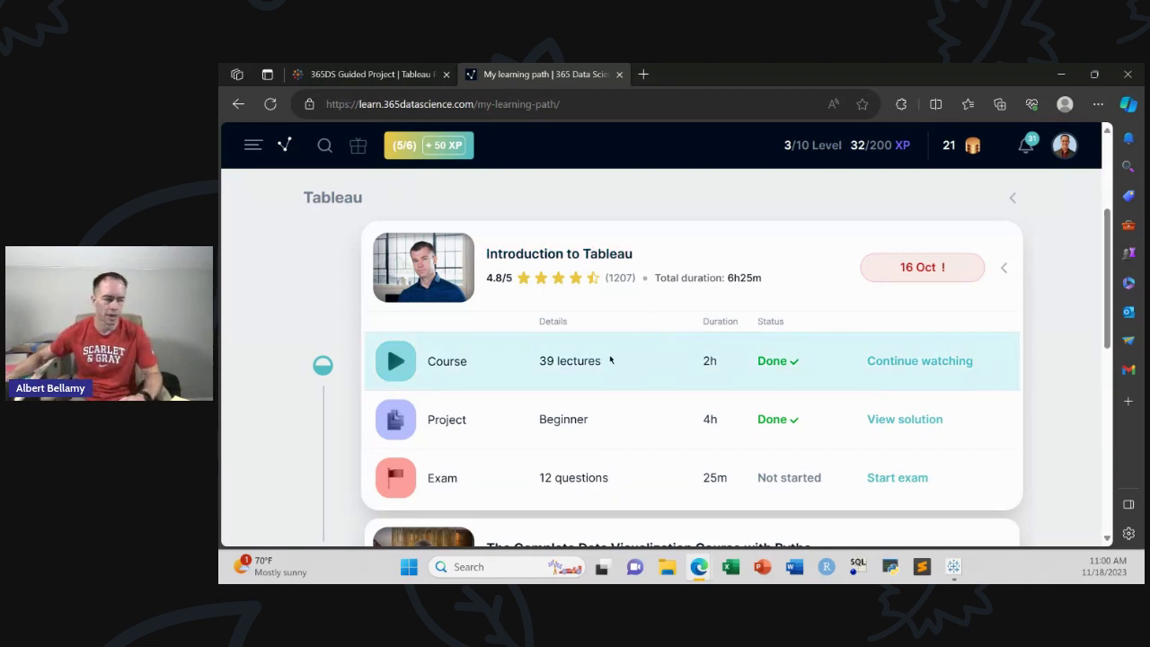
pyautogui.click(920, 363)
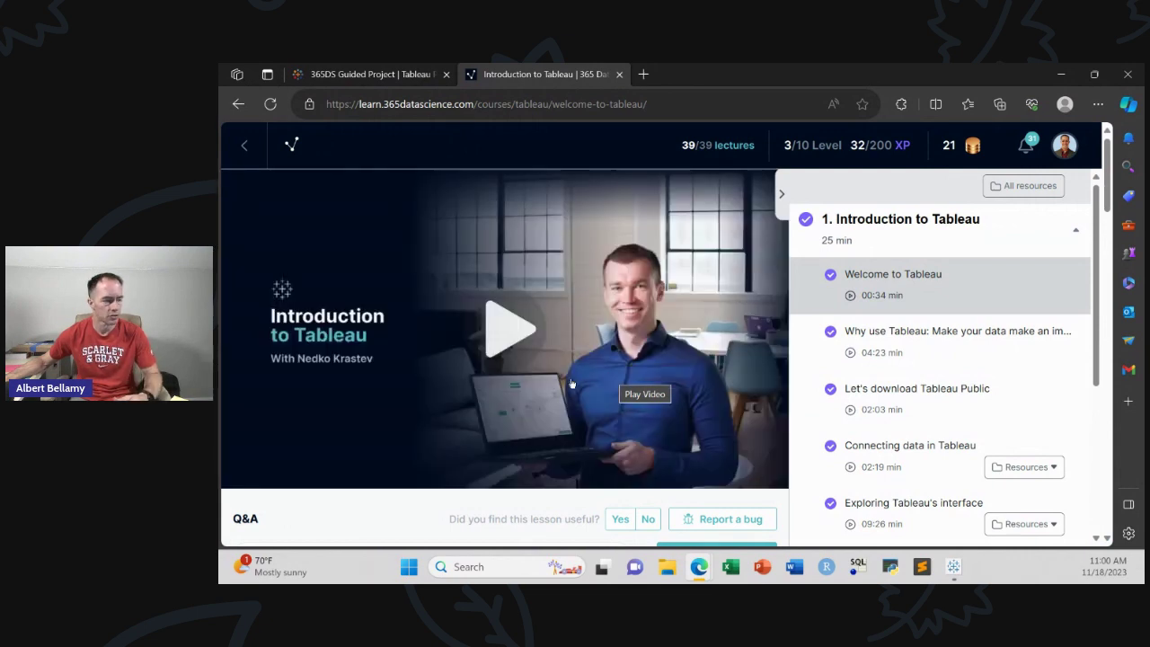
# Play the Welcome to Tableau video briefly, pause it at 0:03, and scroll the lecture list.
pyautogui.click(526, 369)
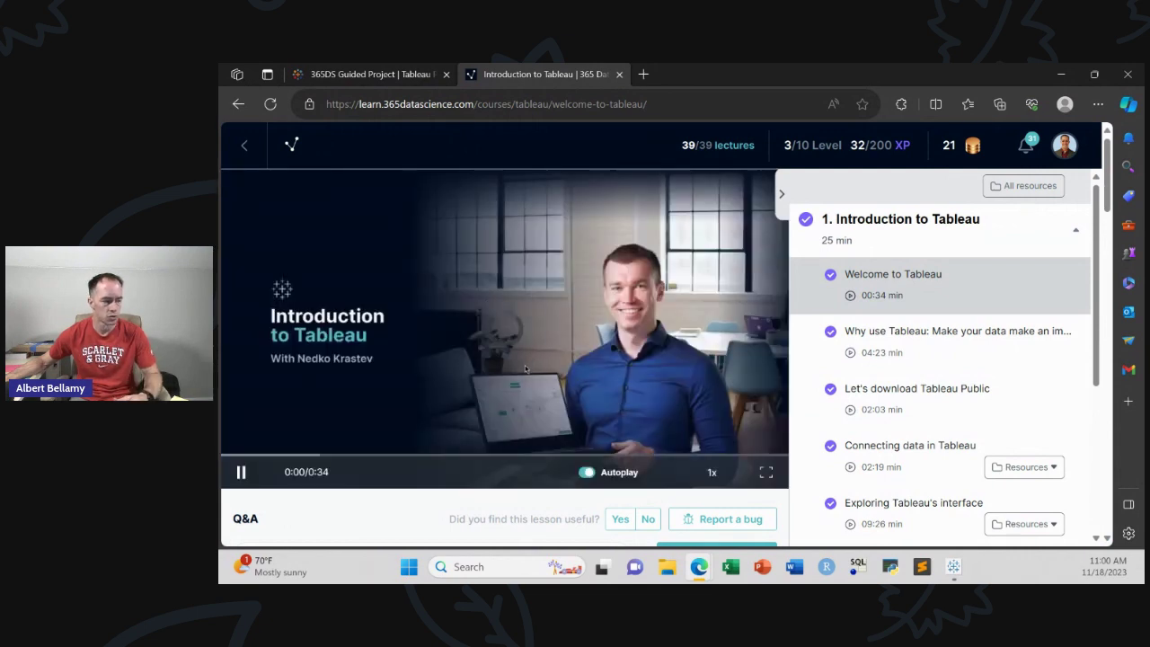
pyautogui.click(241, 473)
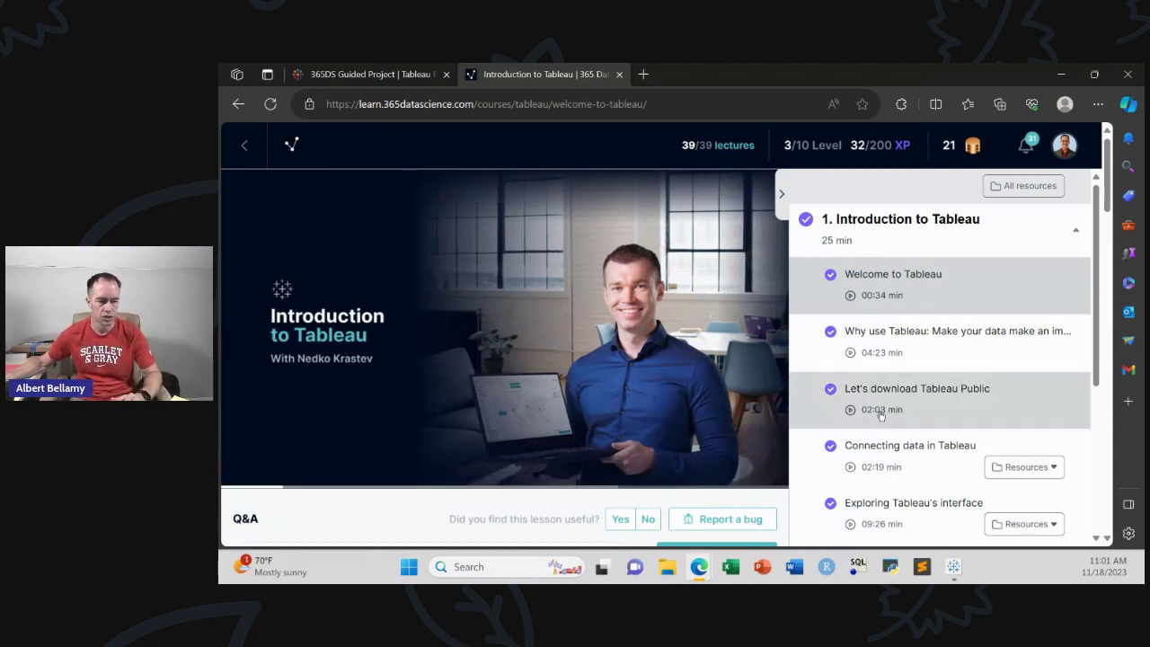
pyautogui.scroll(-2, 881, 414)
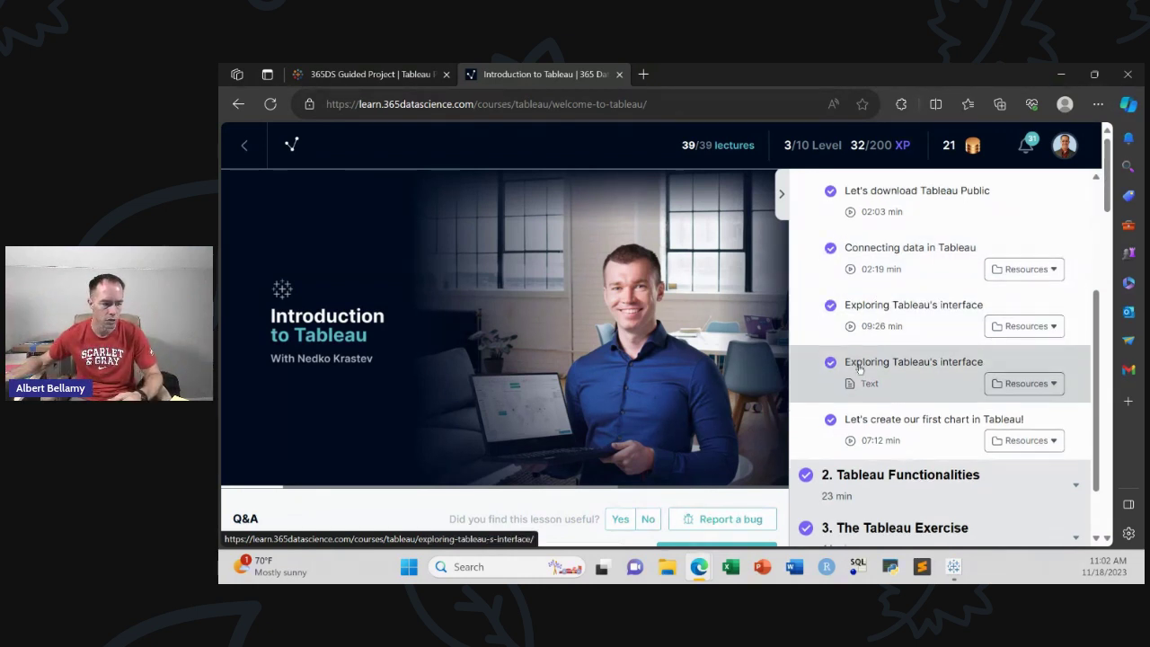
# Browse the lesson Q&A and lecture list, then go back to My learning path.
pyautogui.scroll(-5, 858, 370)
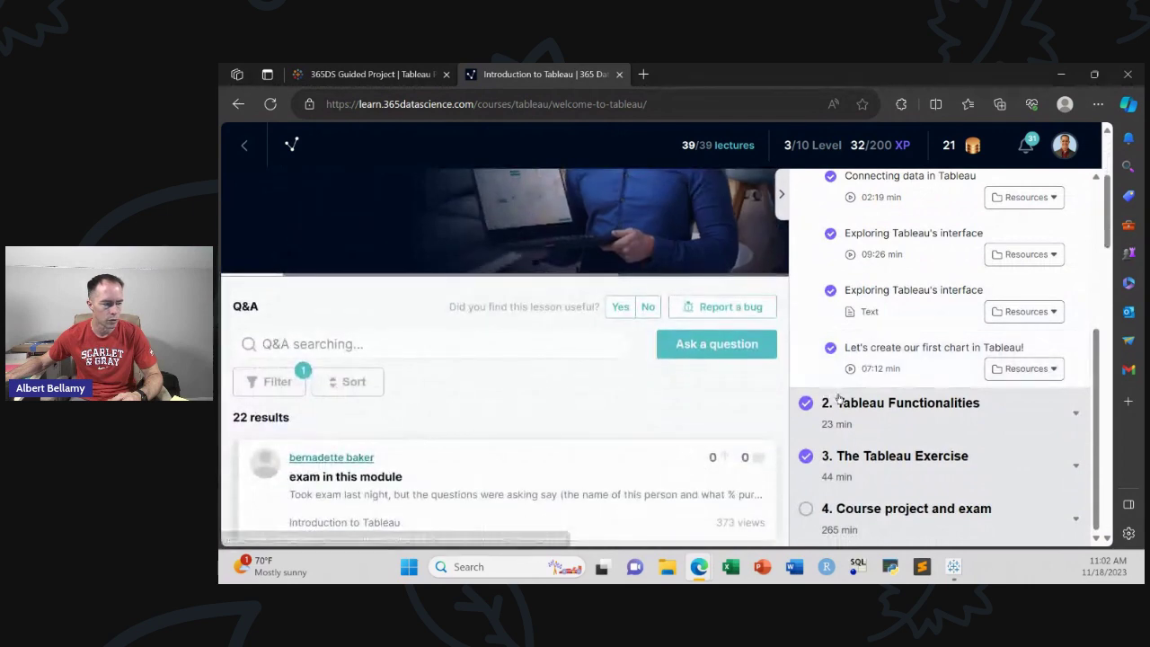
pyautogui.scroll(-5, 831, 404)
pyautogui.scroll(10, 804, 430)
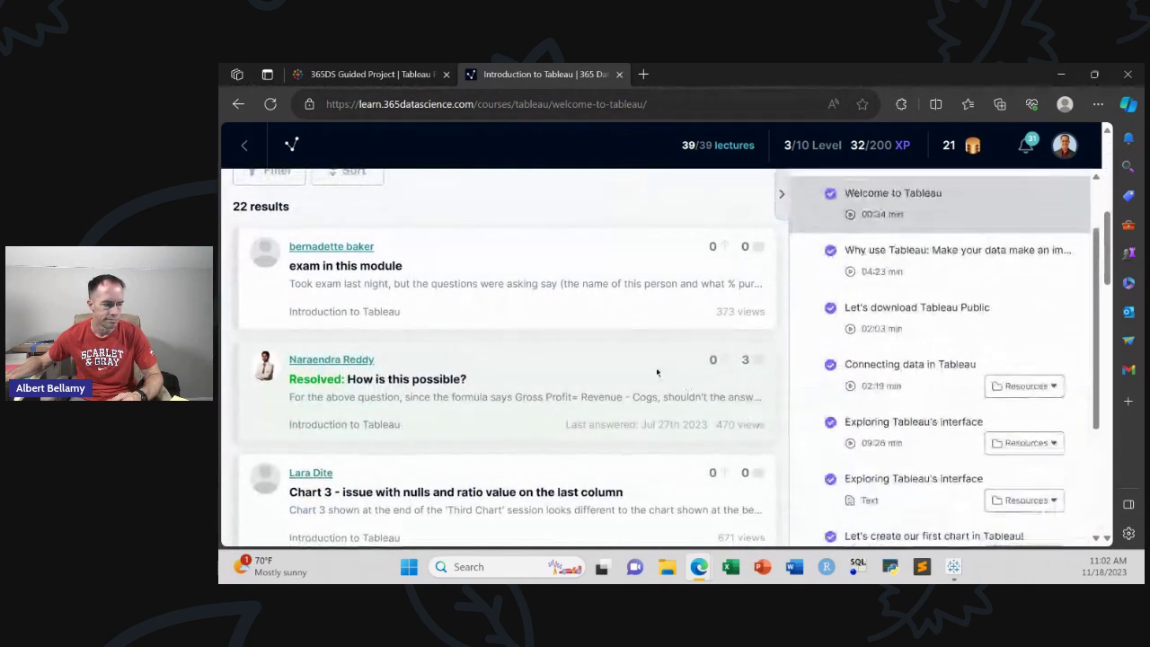
pyautogui.scroll(-3, 749, 365)
pyautogui.scroll(3, 865, 365)
pyautogui.scroll(2, 865, 365)
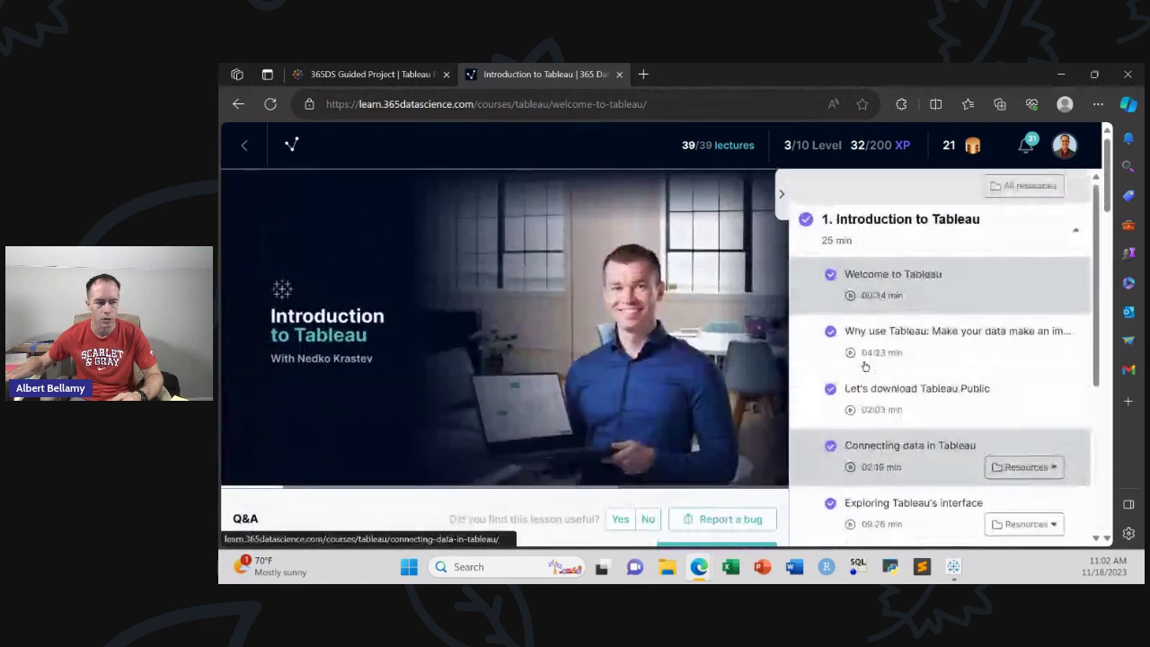
pyautogui.scroll(-3, 1095, 235)
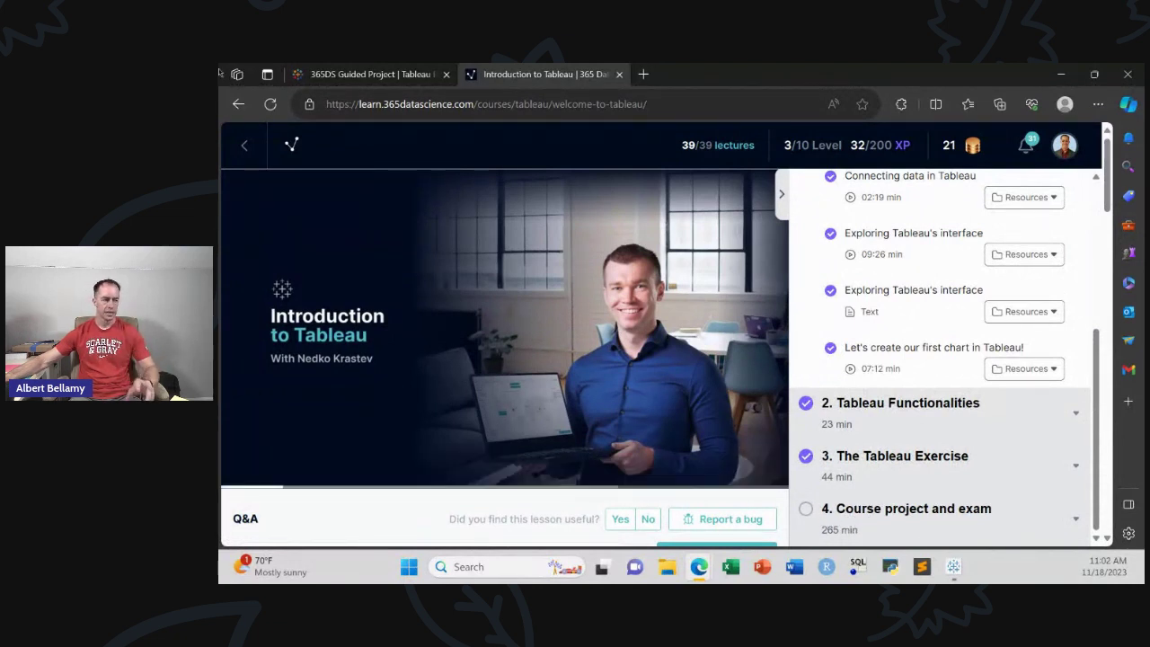
pyautogui.click(238, 104)
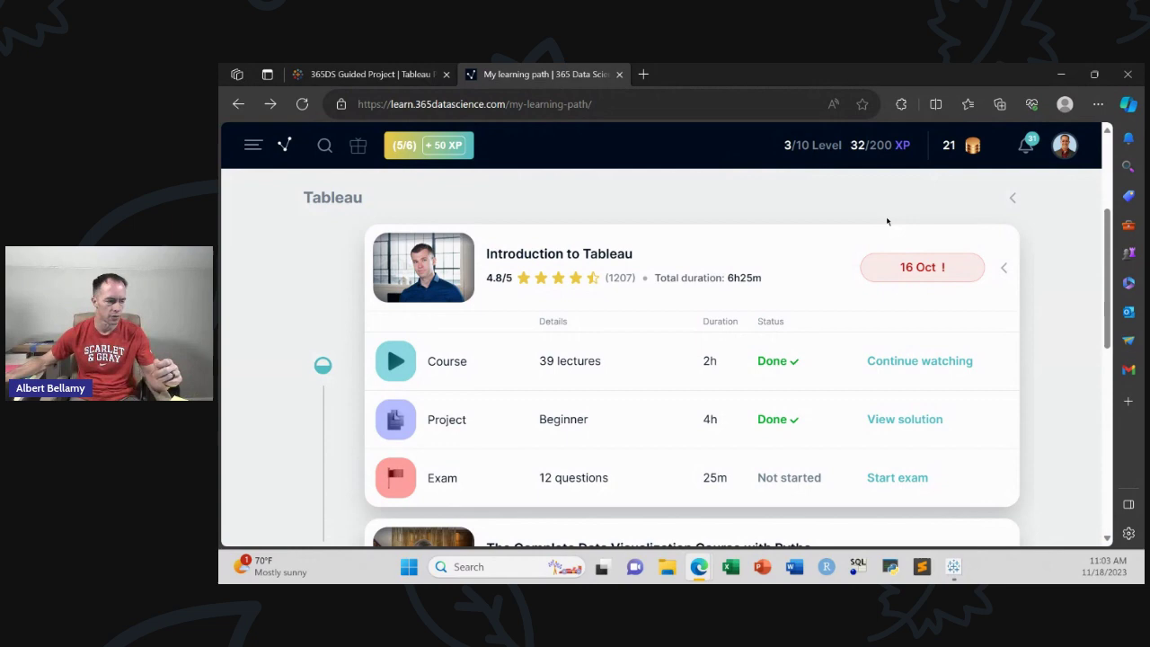
# Read the notifications list so the bell badge clears.
pyautogui.click(1027, 146)
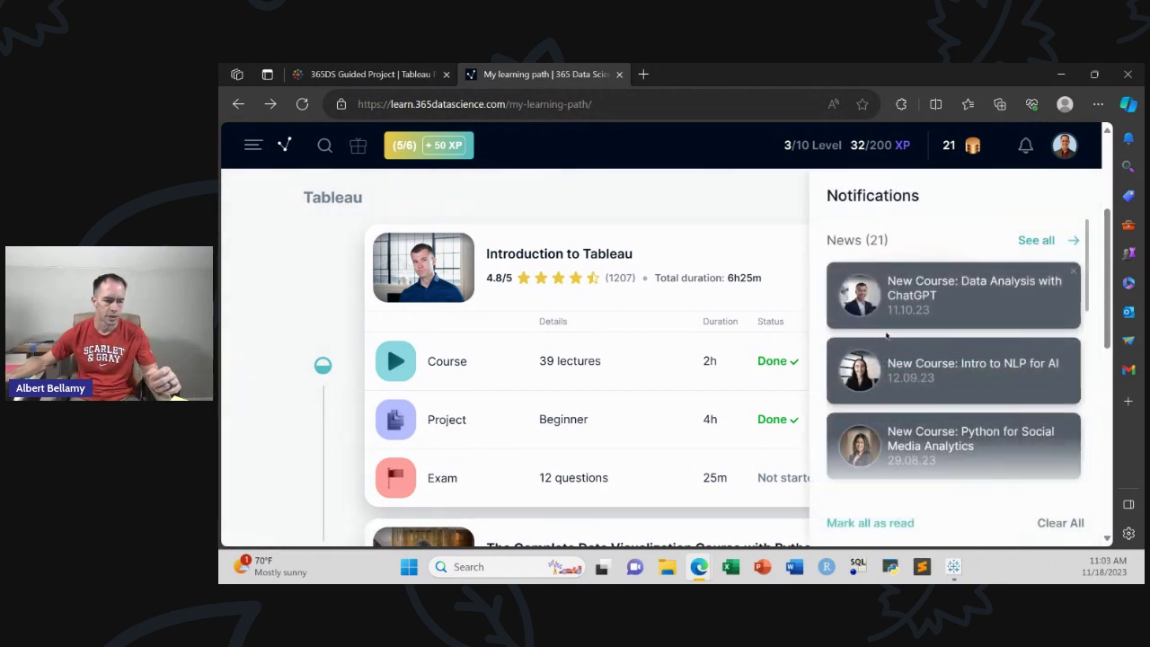
pyautogui.scroll(-10, 962, 351)
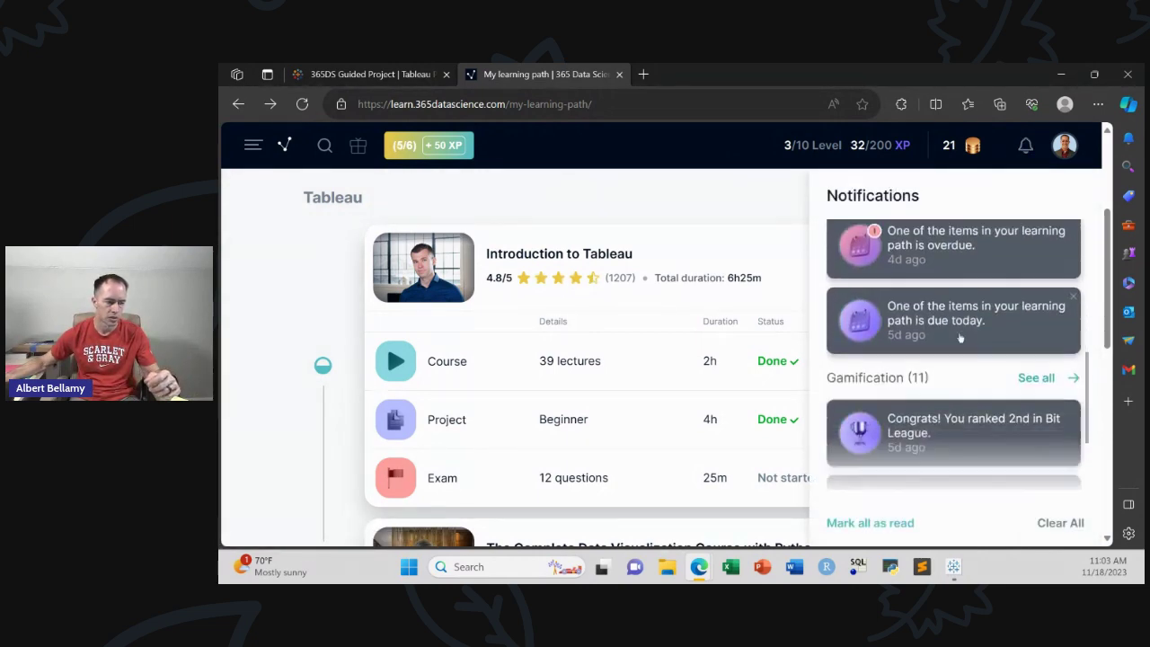
pyautogui.scroll(10, 952, 335)
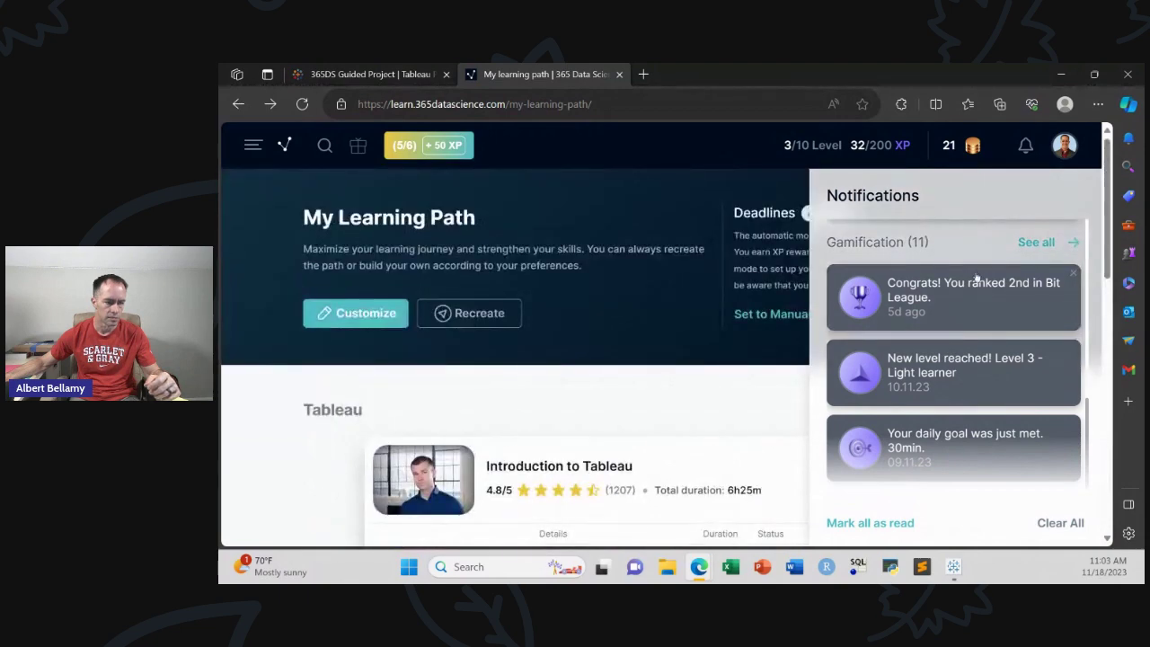
# Look through the My Profile page, then return to My Learning Path.
pyautogui.click(1065, 146)
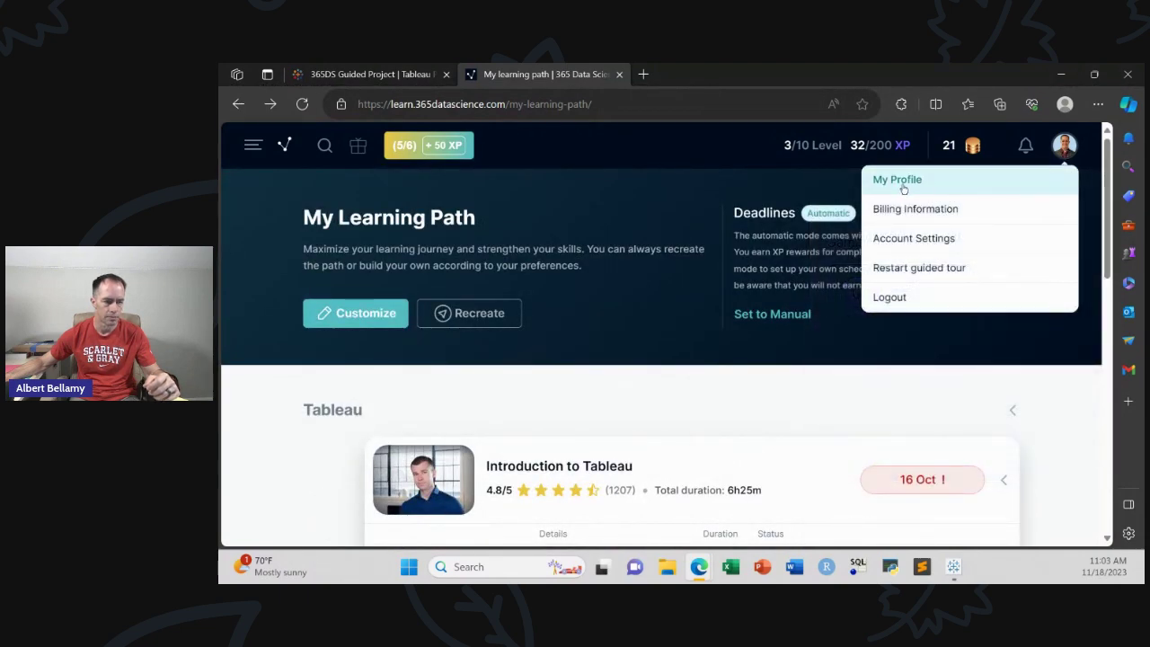
pyautogui.click(897, 180)
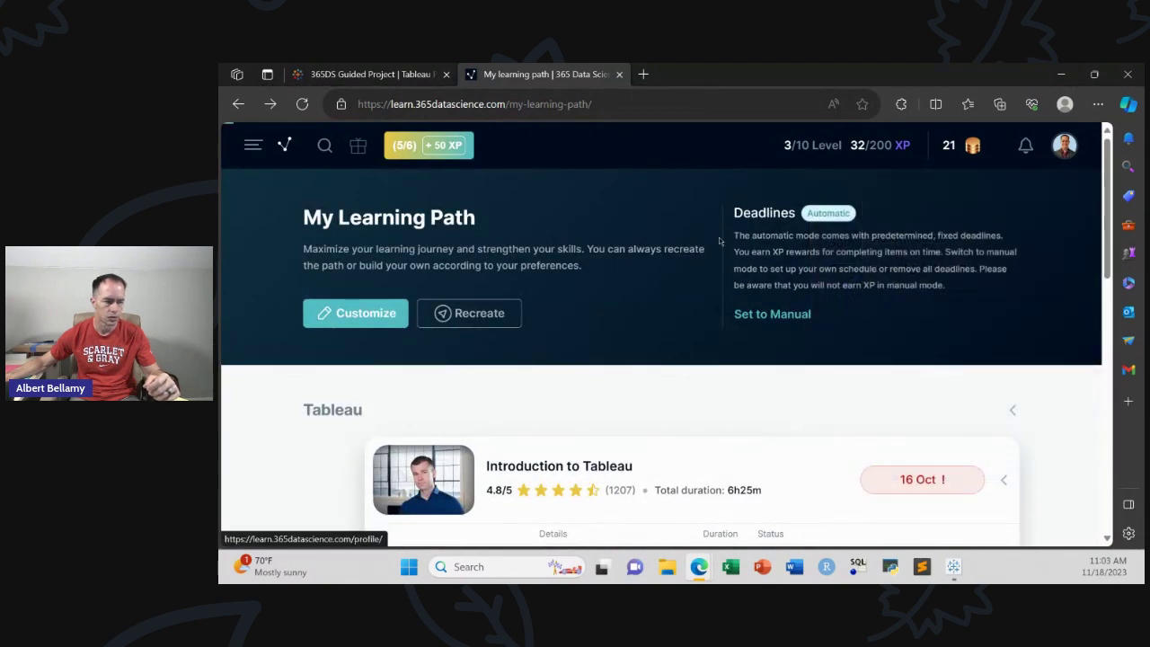
pyautogui.scroll(-10, 566, 346)
pyautogui.scroll(5, 647, 386)
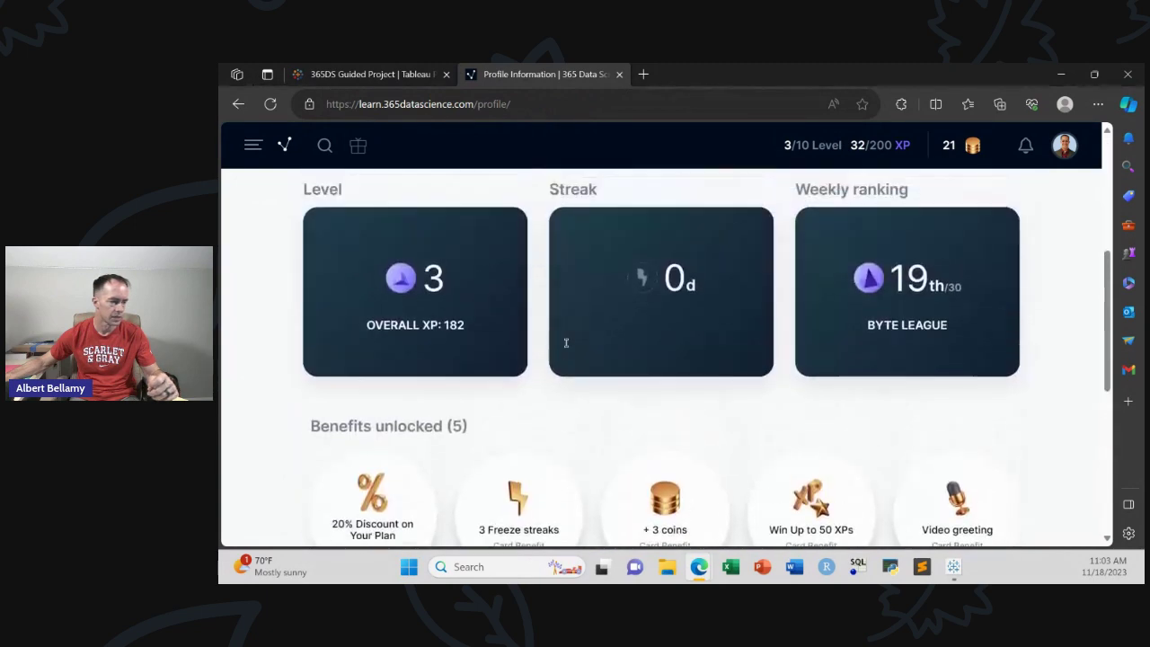
pyautogui.scroll(-5, 730, 423)
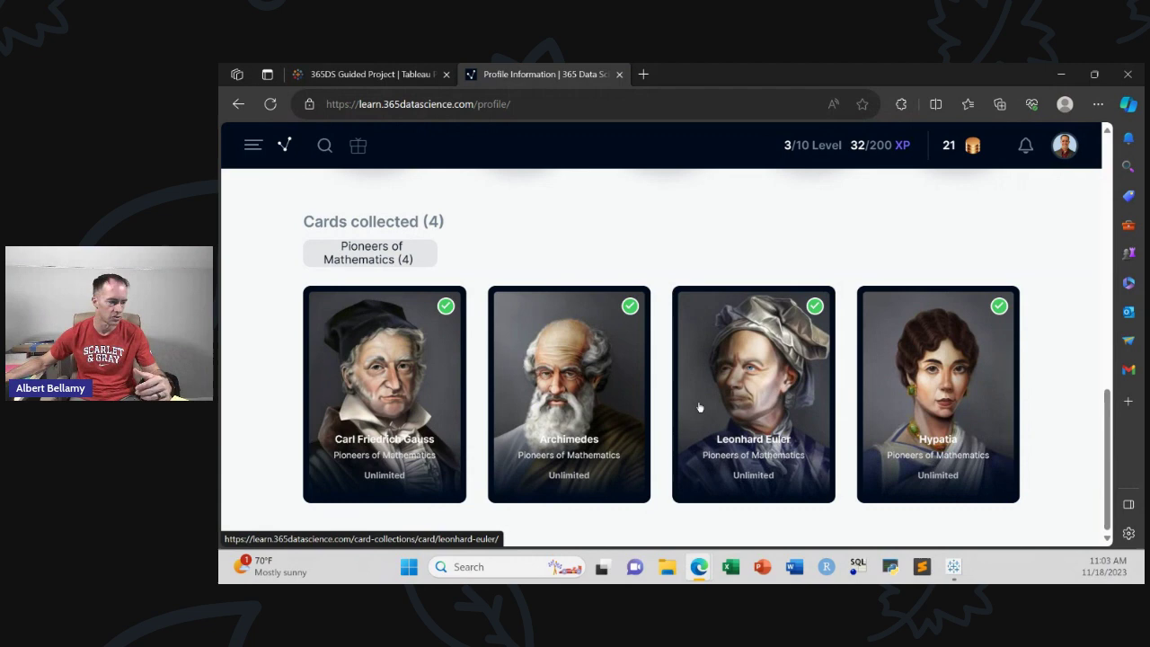
pyautogui.scroll(10, 710, 377)
pyautogui.hotkey('alt', 'Left')
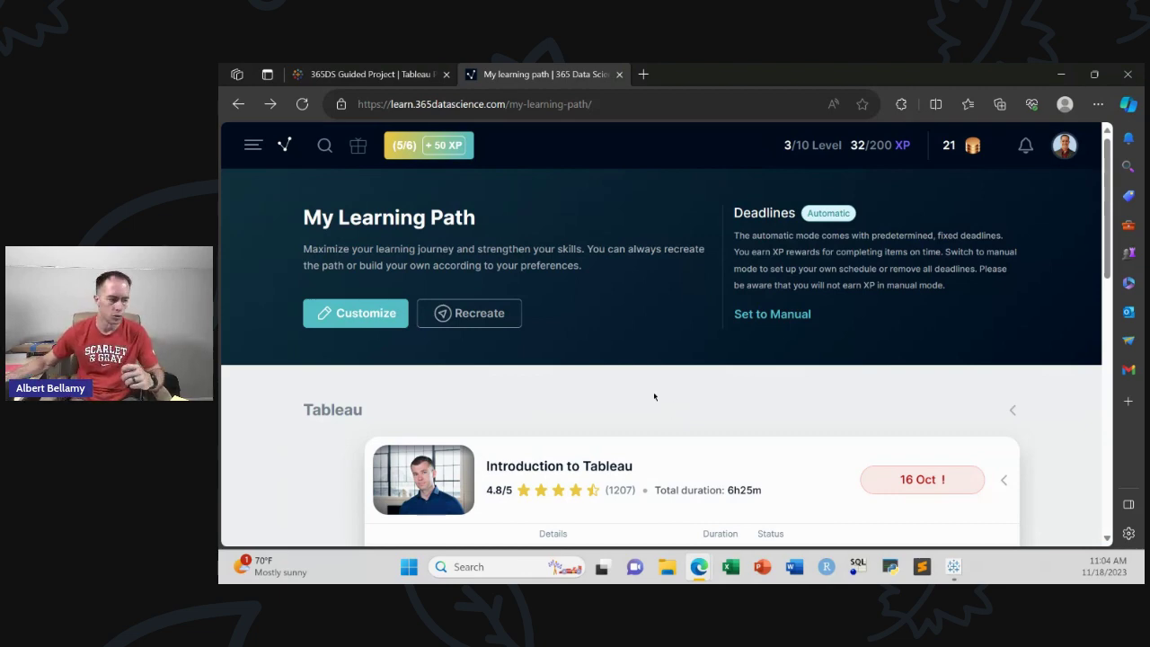
# Back in Tableau, try the dashboard's Entire View, Standard and Fit Width sizing options.
pyautogui.click(951, 566)
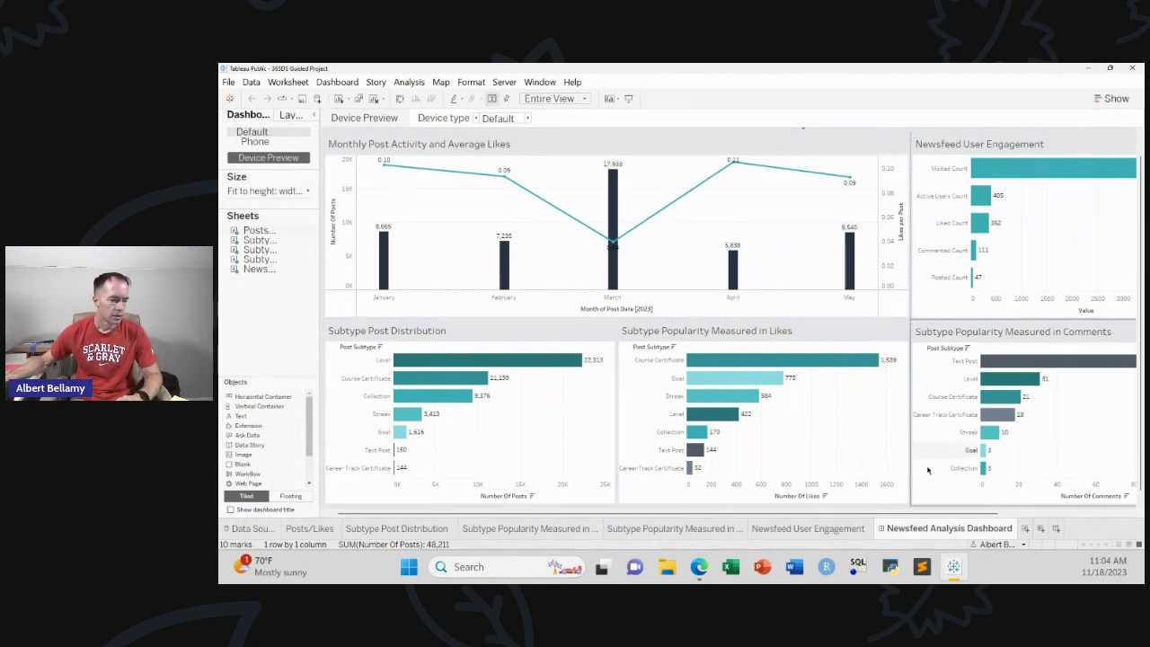
pyautogui.moveTo(846, 513); pyautogui.dragTo(894, 535)
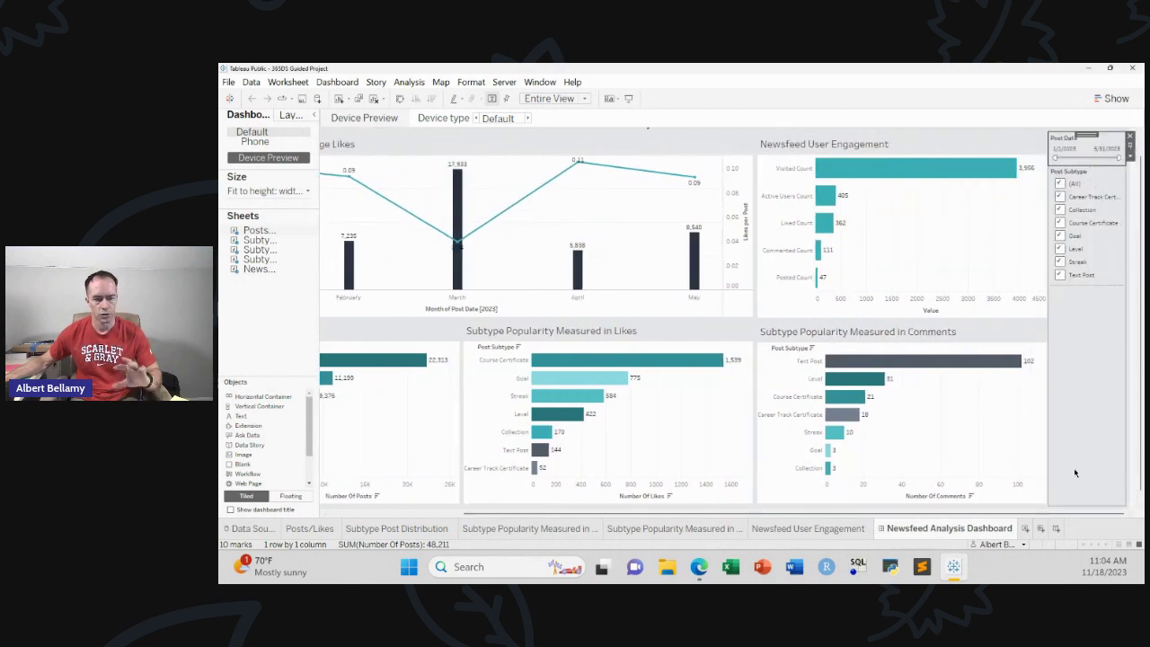
pyautogui.click(582, 100)
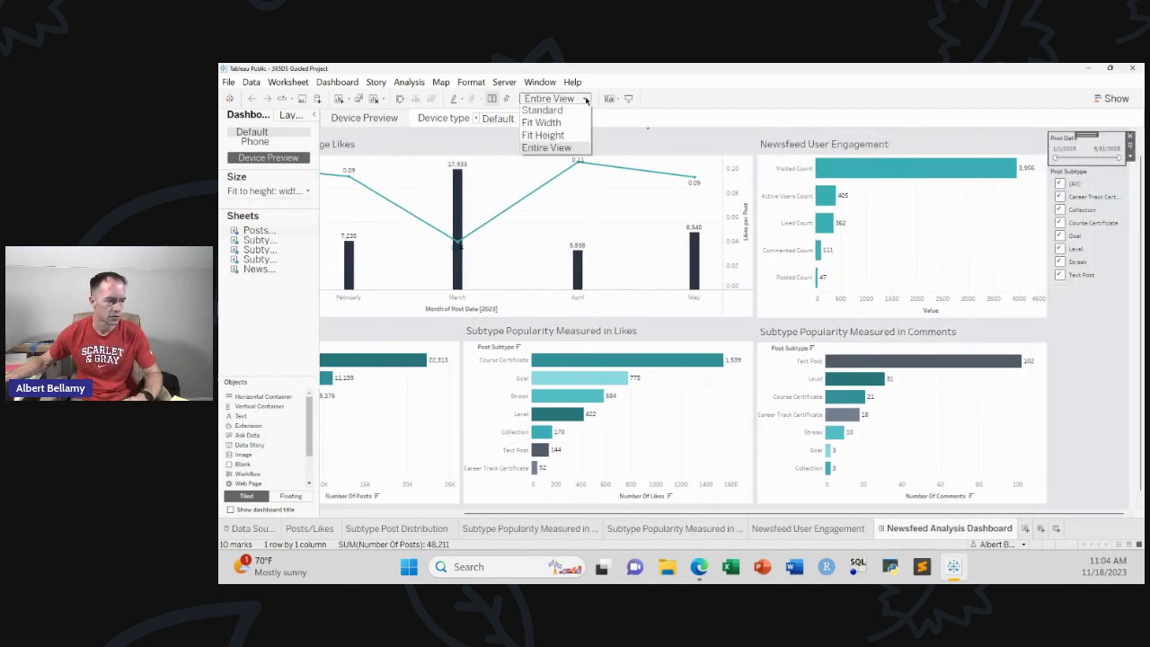
pyautogui.click(565, 148)
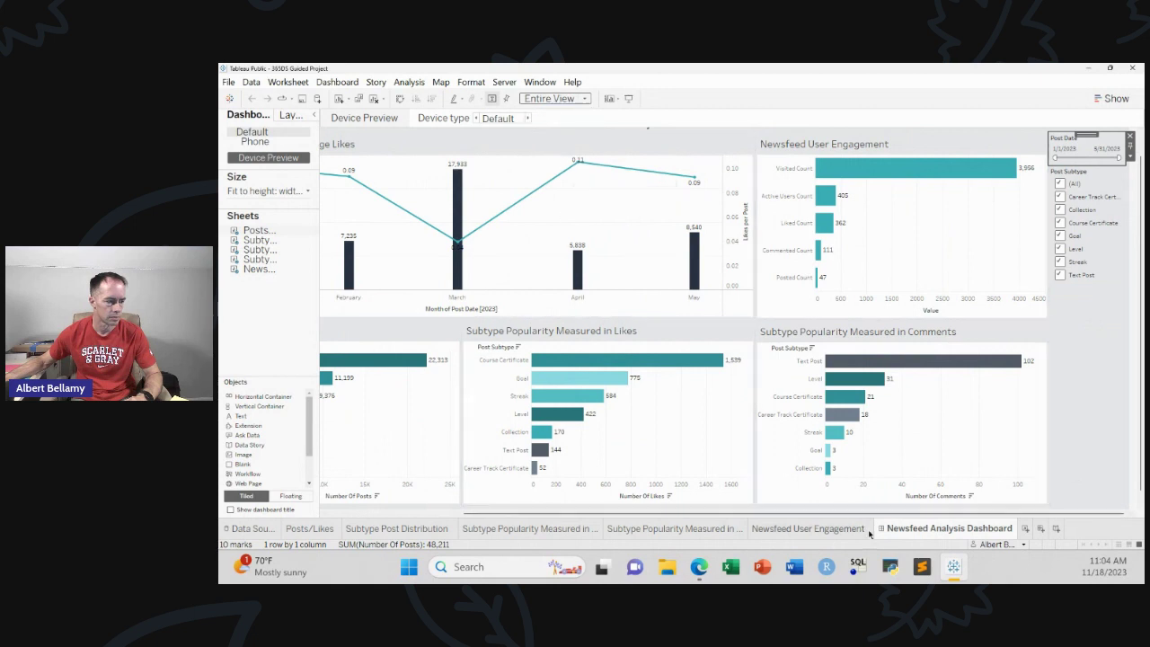
pyautogui.click(582, 100)
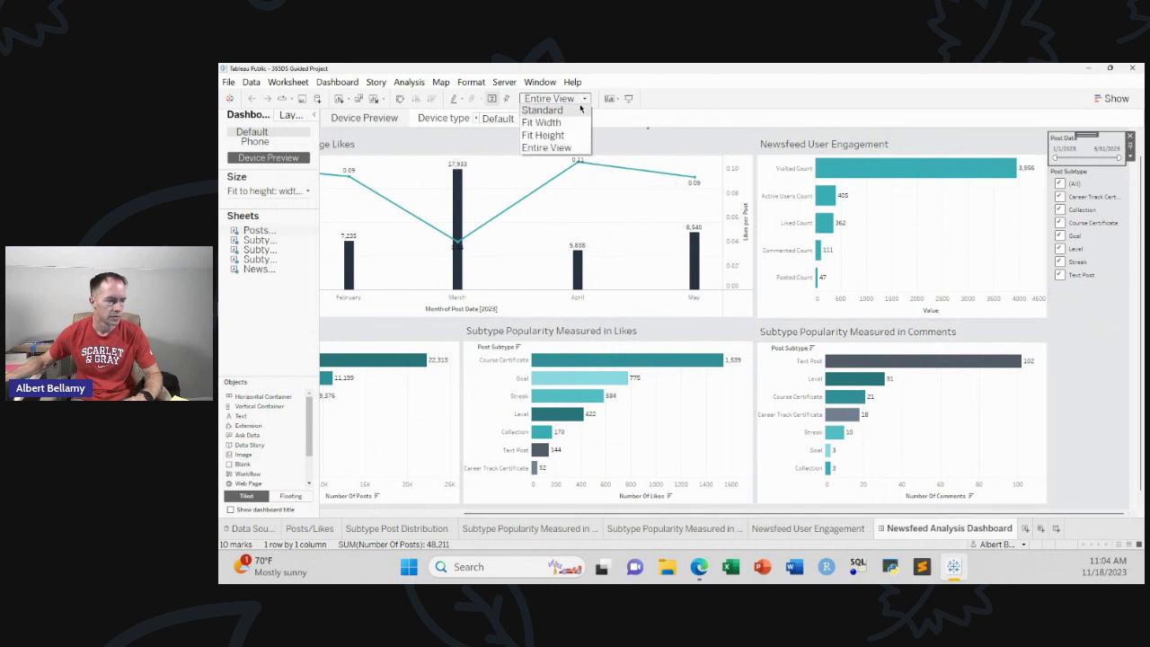
pyautogui.click(581, 110)
pyautogui.click(582, 100)
pyautogui.click(575, 122)
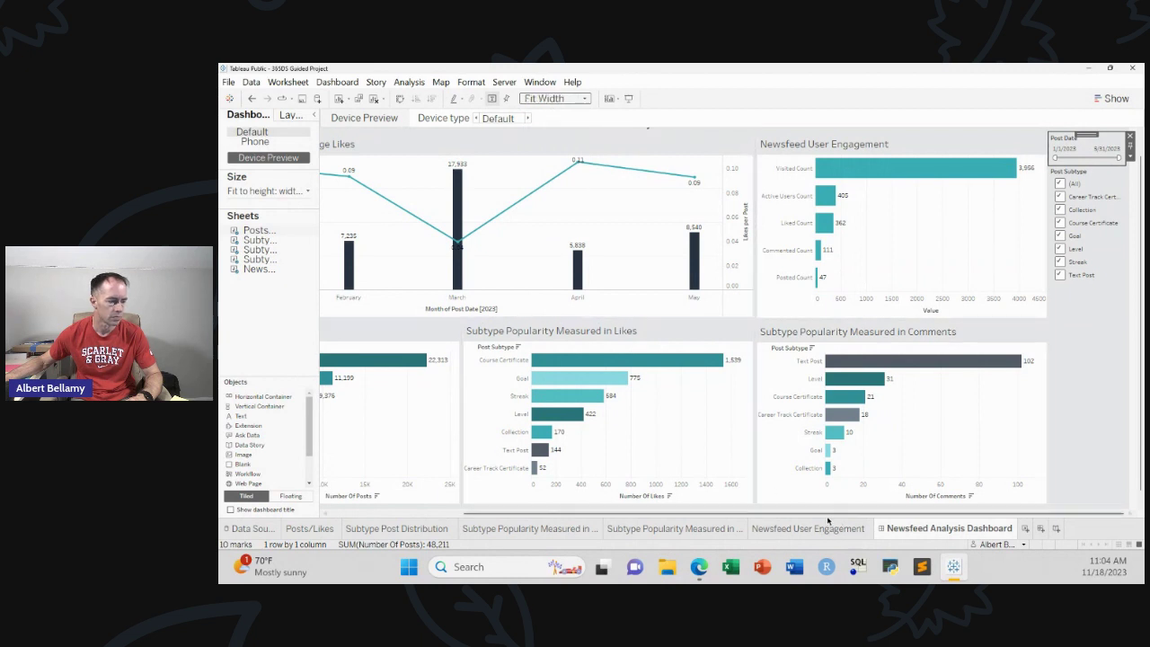
pyautogui.moveTo(826, 521); pyautogui.dragTo(911, 529)
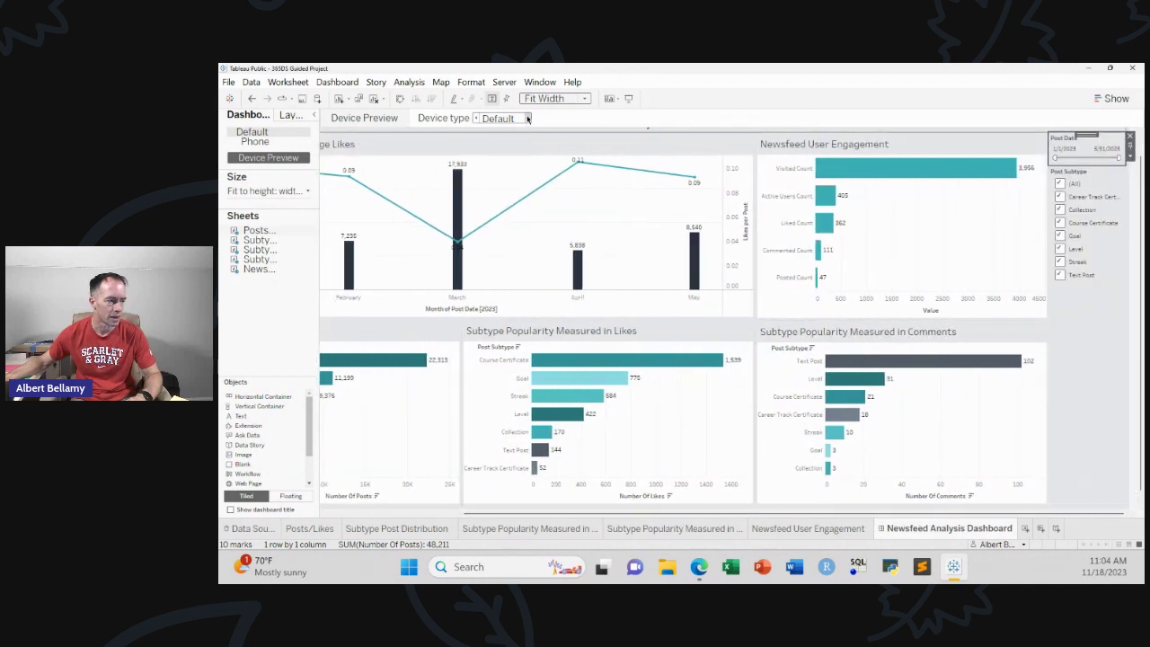
pyautogui.scroll(-1, 528, 118)
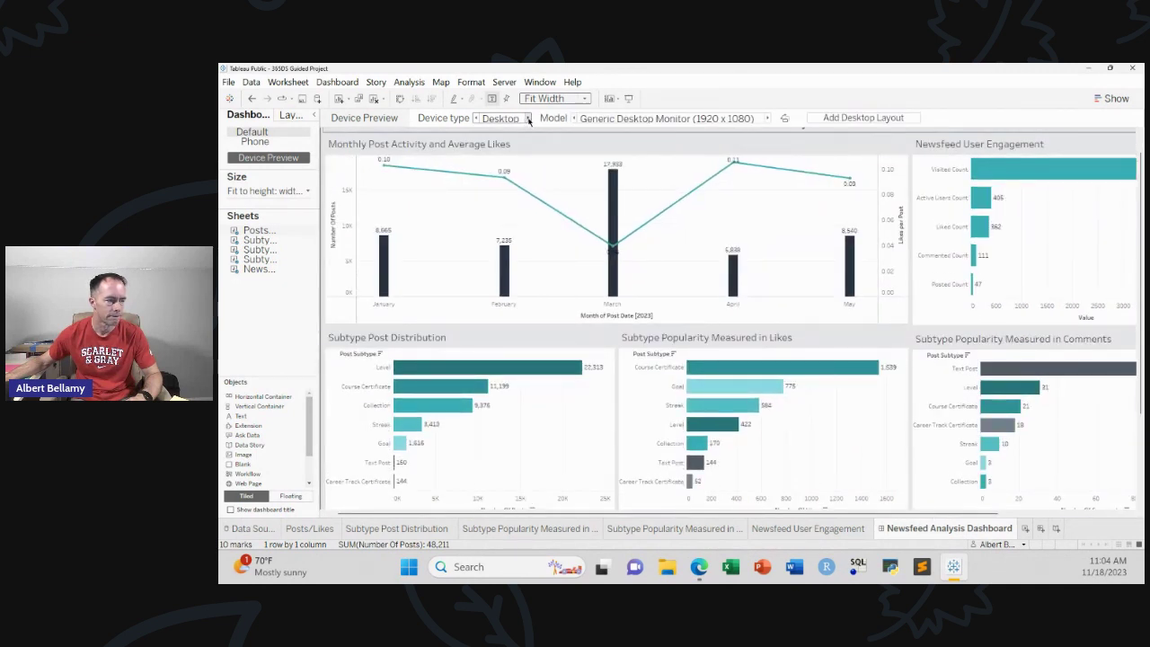
pyautogui.scroll(-1, 528, 118)
pyautogui.scroll(-1, 528, 118)
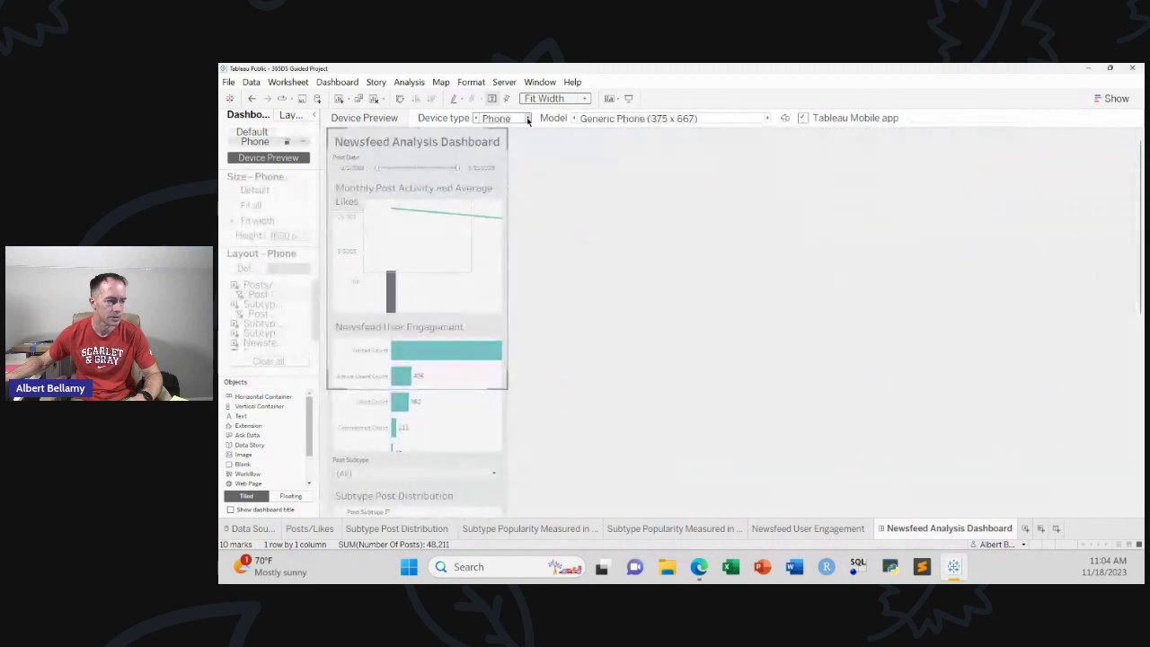
pyautogui.scroll(3, 528, 118)
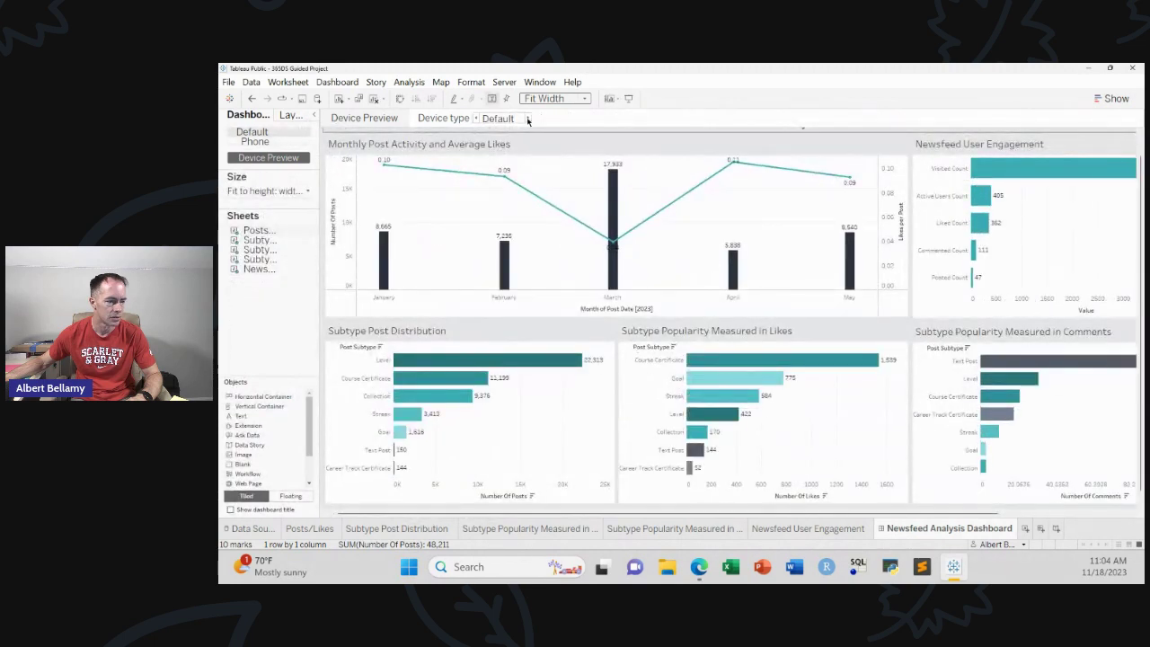
# Set Standard sizing and preview the dashboard as a Generic Desktop Monitor (1920 x 1080).
pyautogui.click(585, 99)
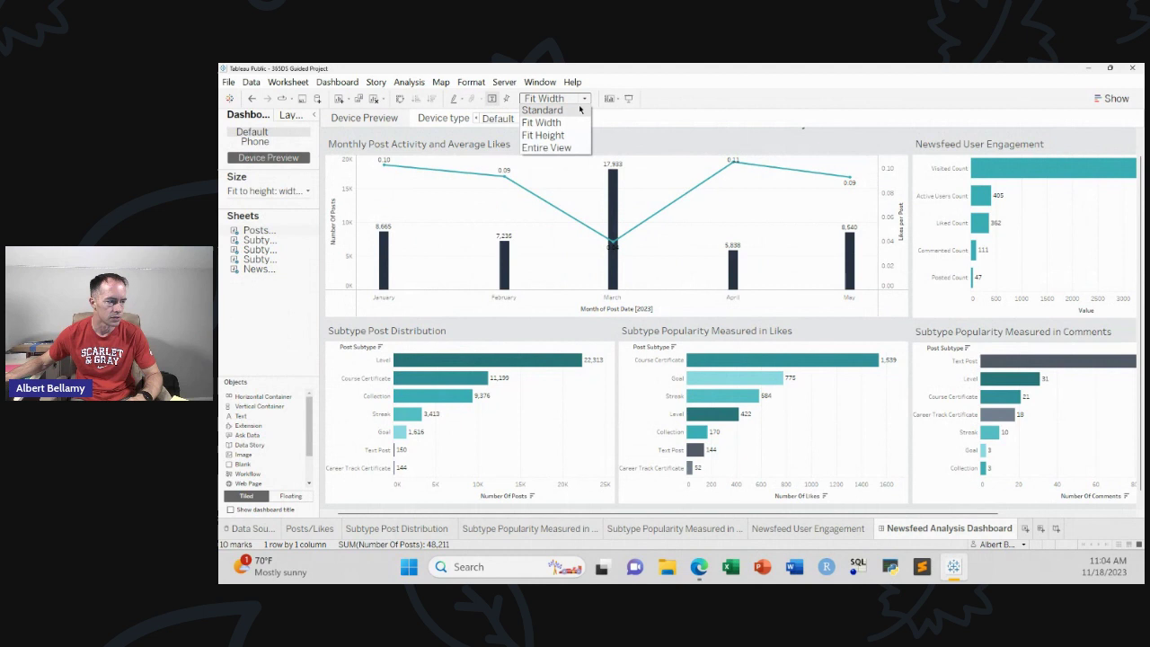
pyautogui.click(576, 108)
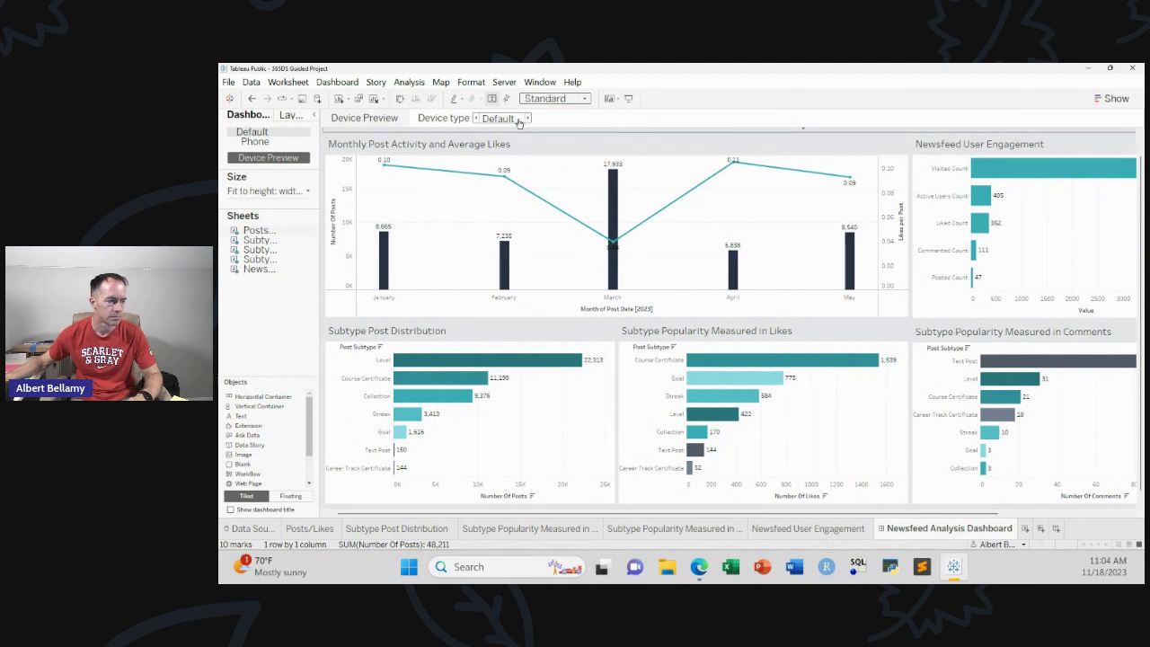
pyautogui.click(528, 120)
pyautogui.click(500, 136)
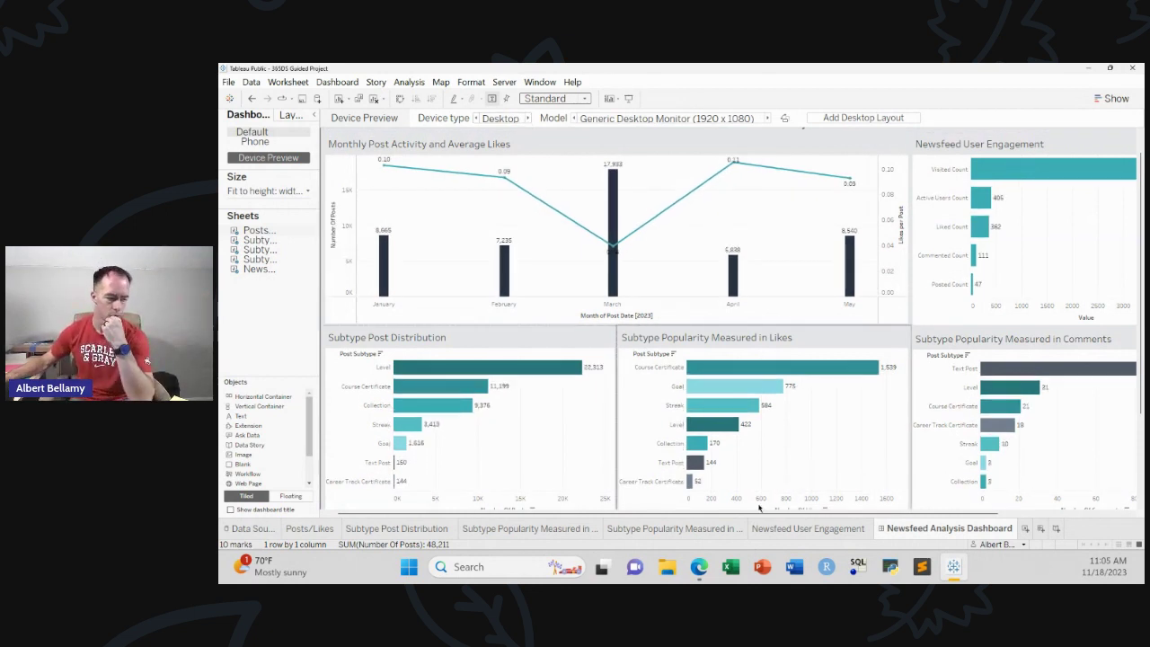
pyautogui.moveTo(632, 516); pyautogui.dragTo(764, 515)
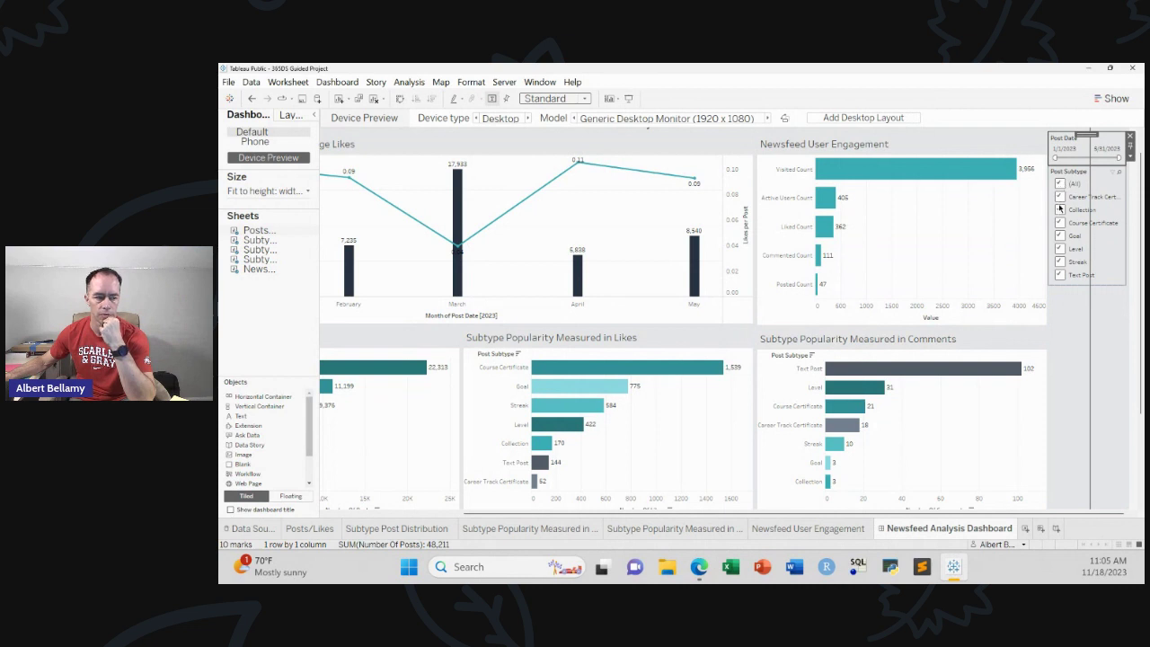
pyautogui.click(1061, 274)
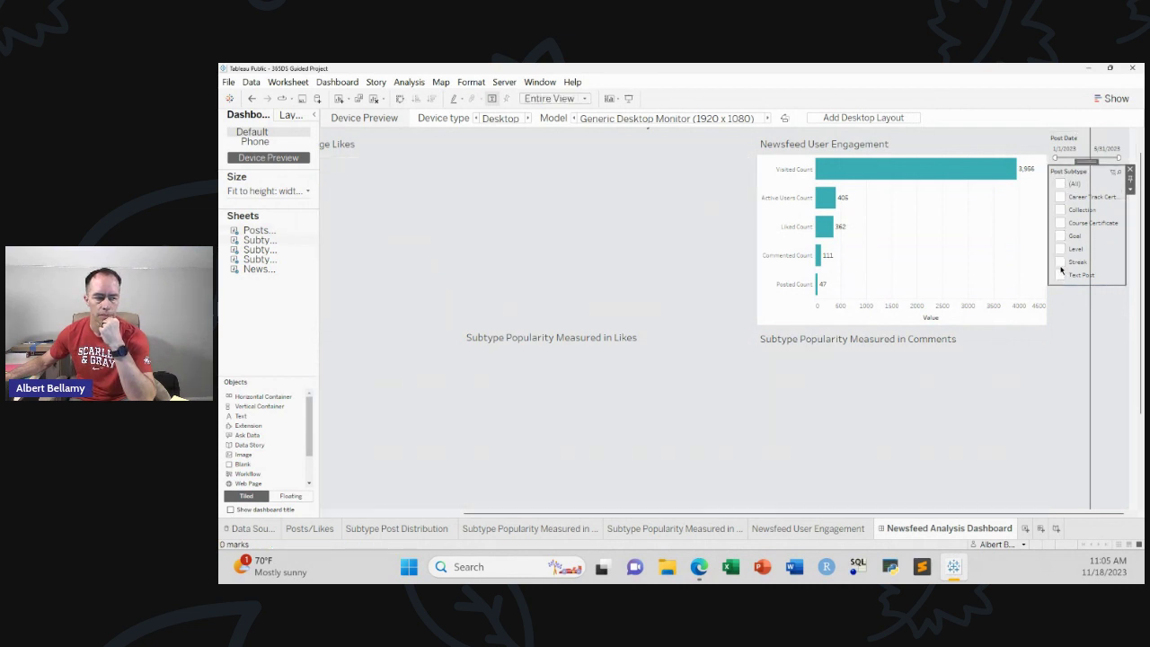
pyautogui.click(1061, 261)
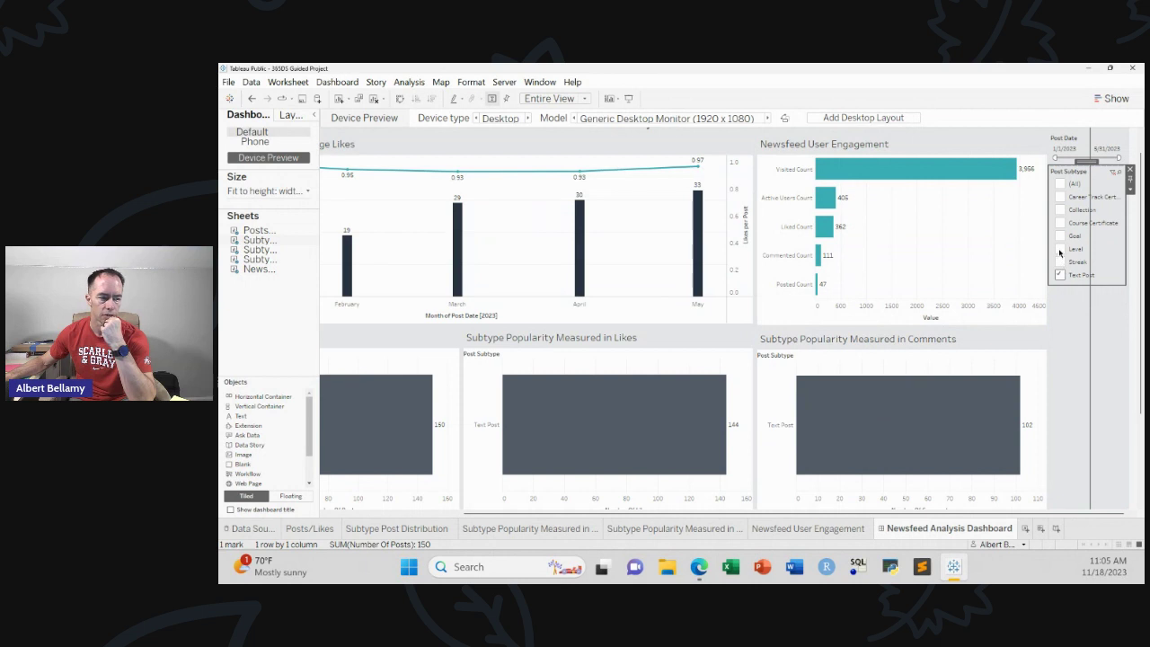
pyautogui.click(1060, 248)
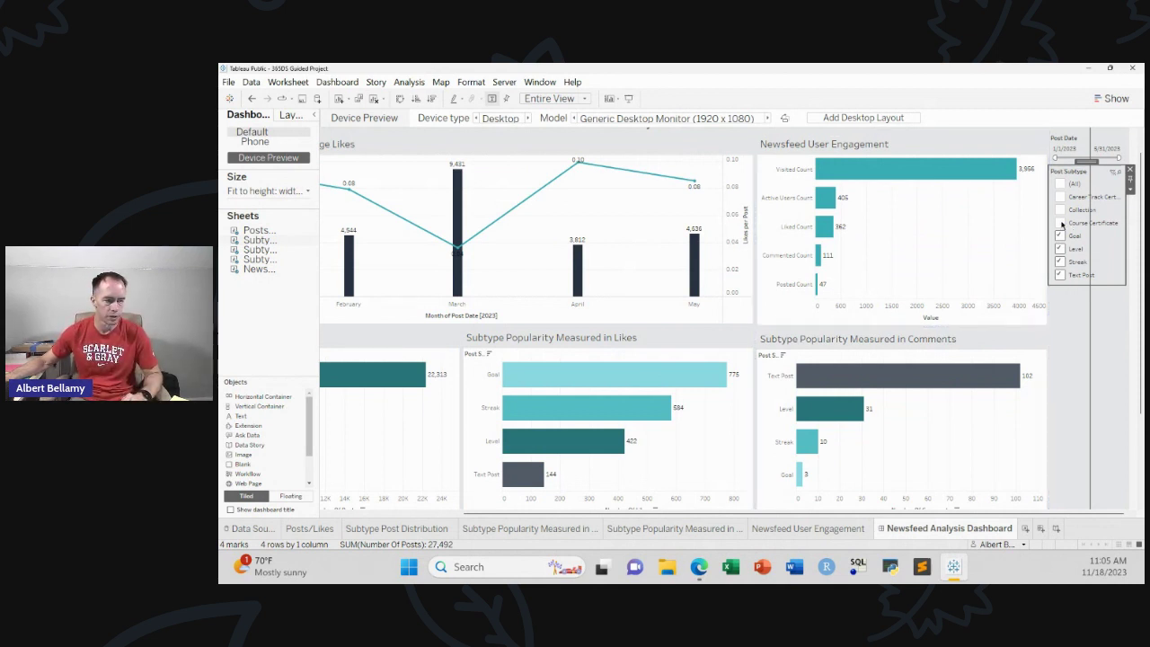
pyautogui.click(1061, 222)
pyautogui.click(1062, 197)
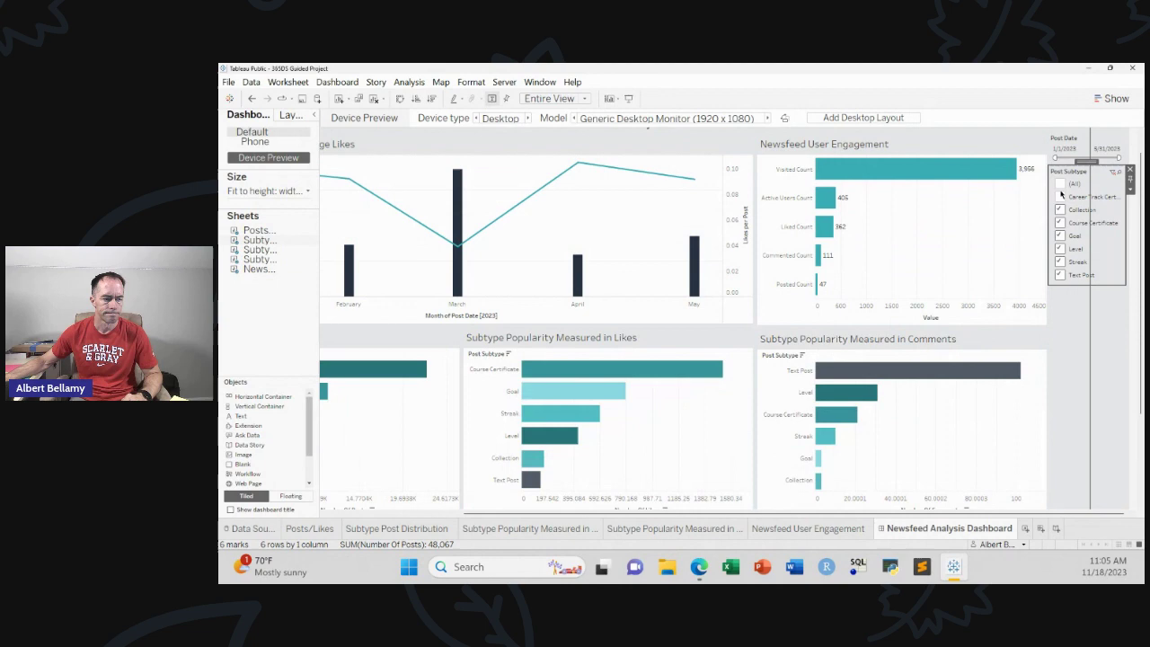
pyautogui.click(1061, 209)
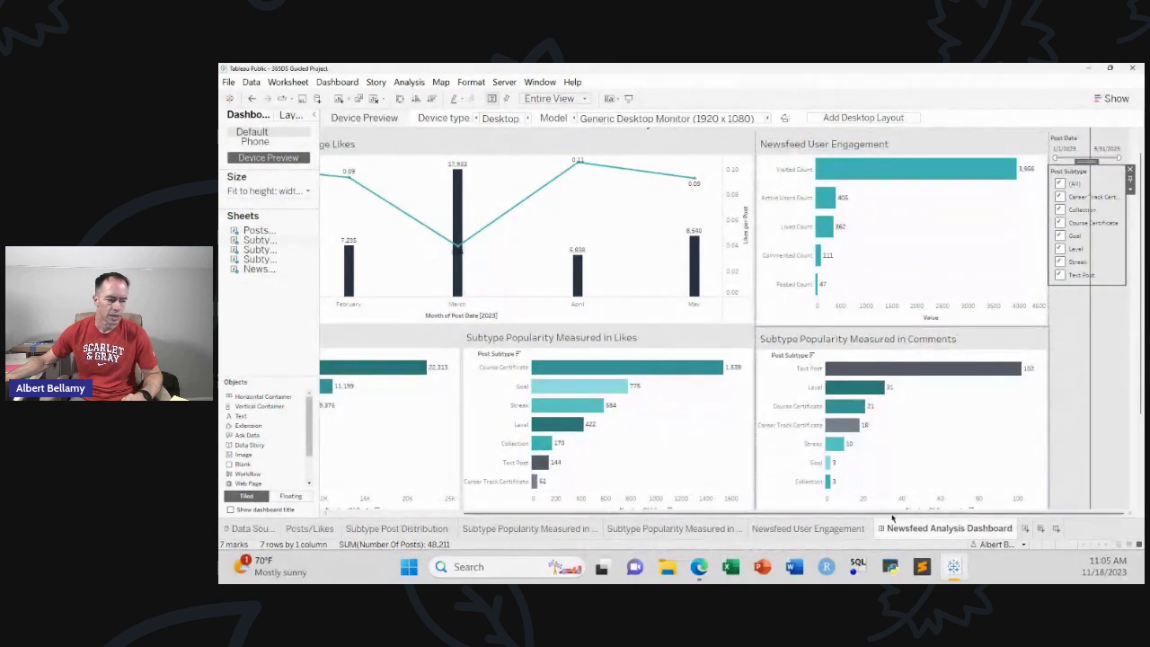
# Scroll the dashboard back left, check several bar tooltips, and open the Posts/Likes worksheet.
pyautogui.moveTo(893, 514); pyautogui.dragTo(761, 518)
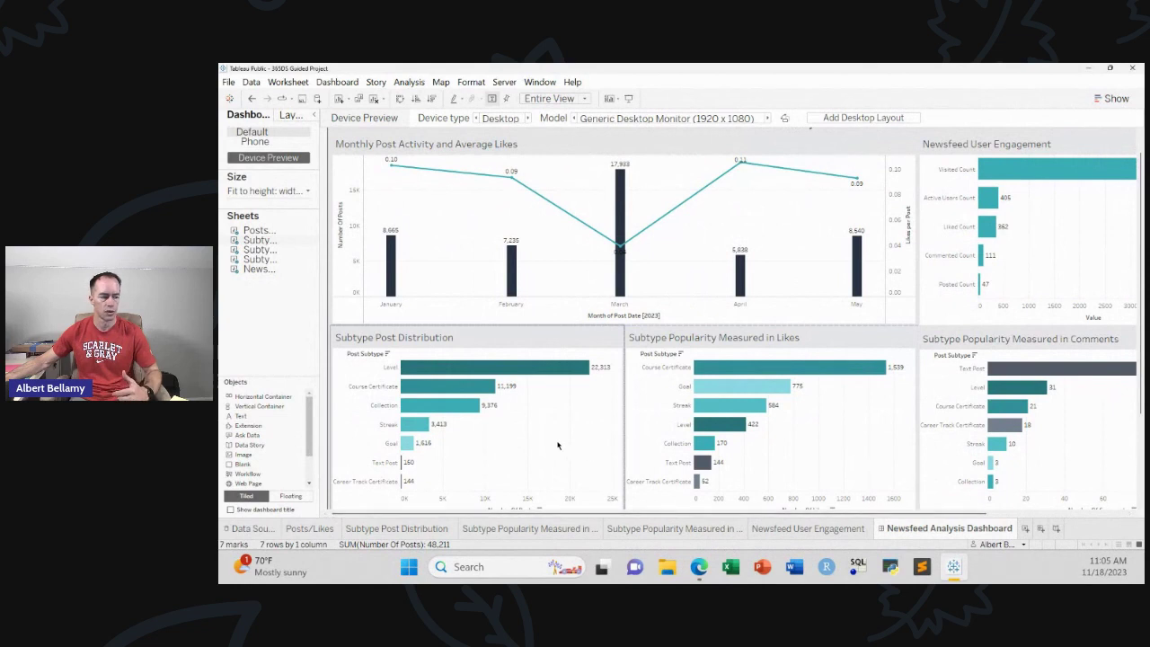
pyautogui.moveTo(438, 369)
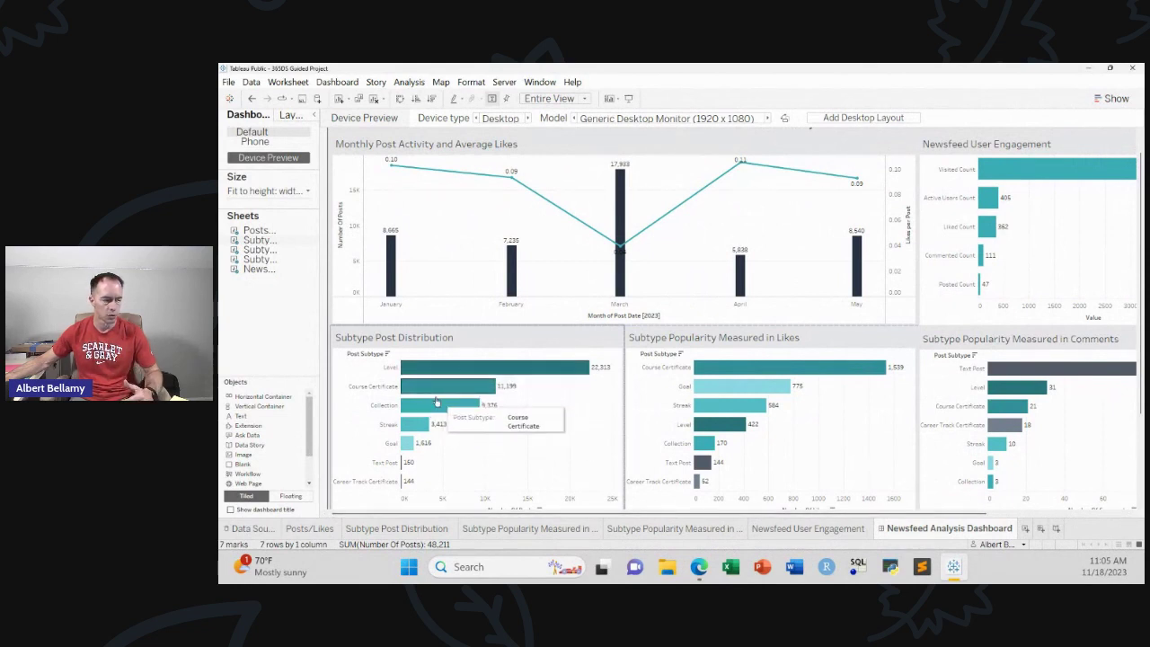
pyautogui.moveTo(416, 445)
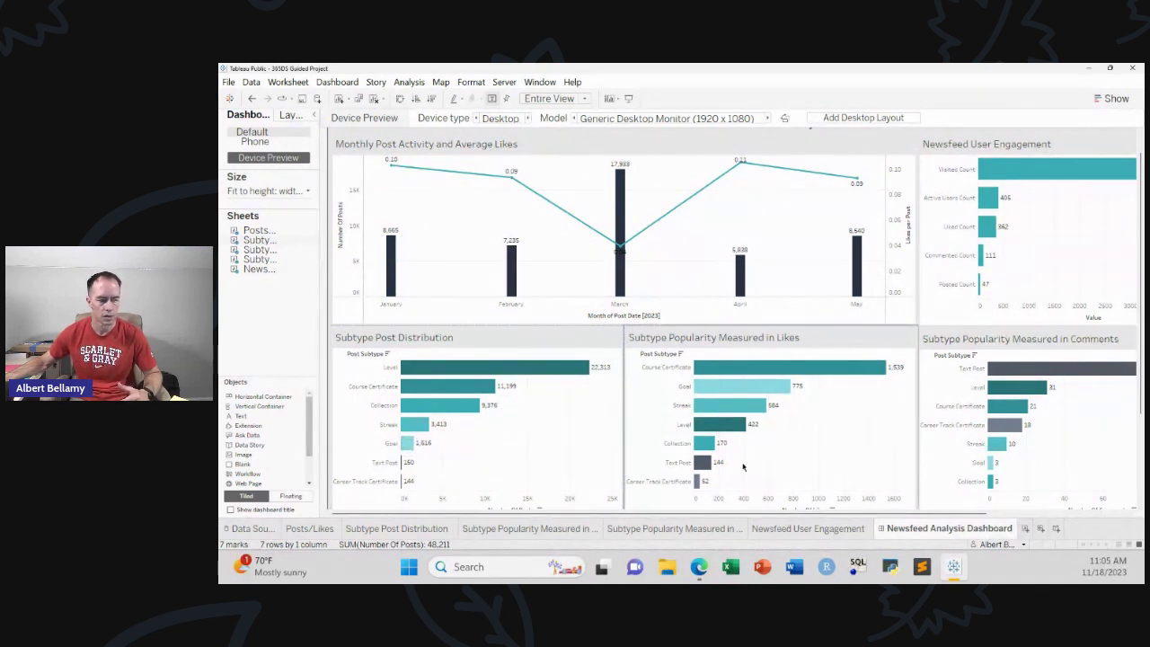
pyautogui.moveTo(723, 468)
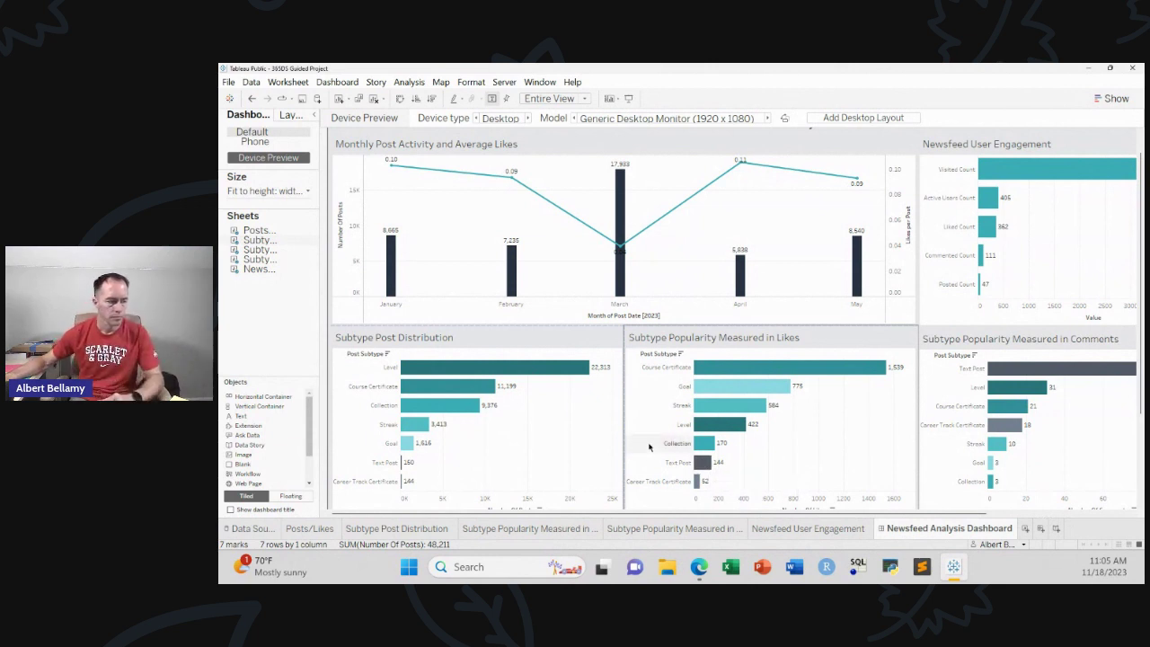
pyautogui.moveTo(621, 284)
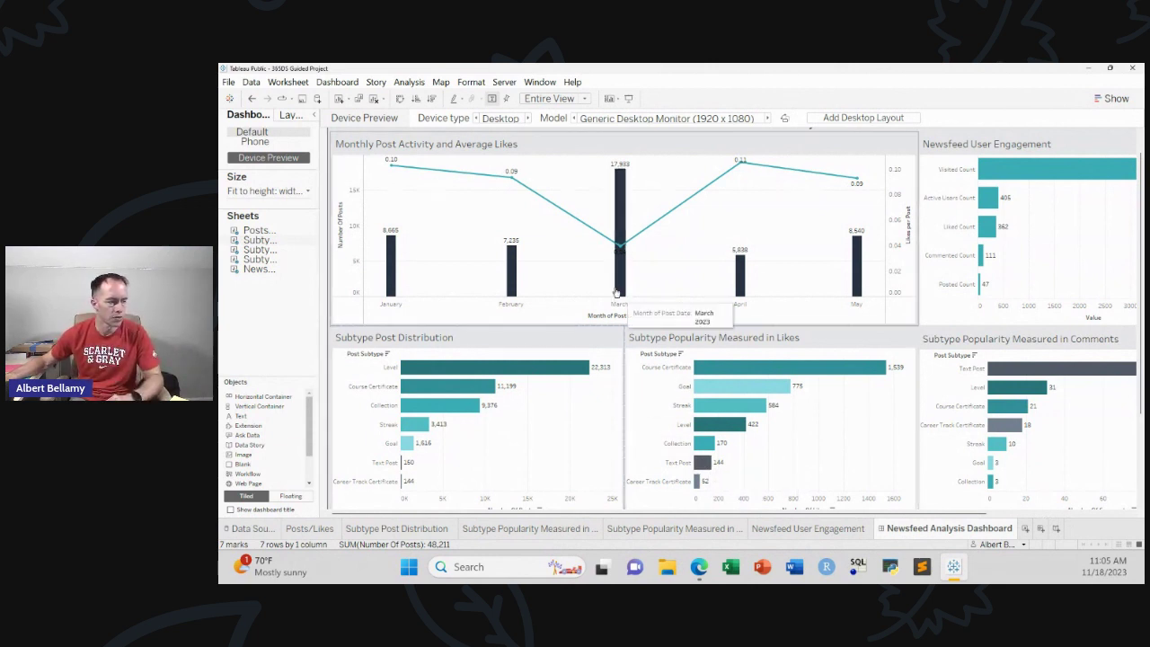
pyautogui.click(310, 529)
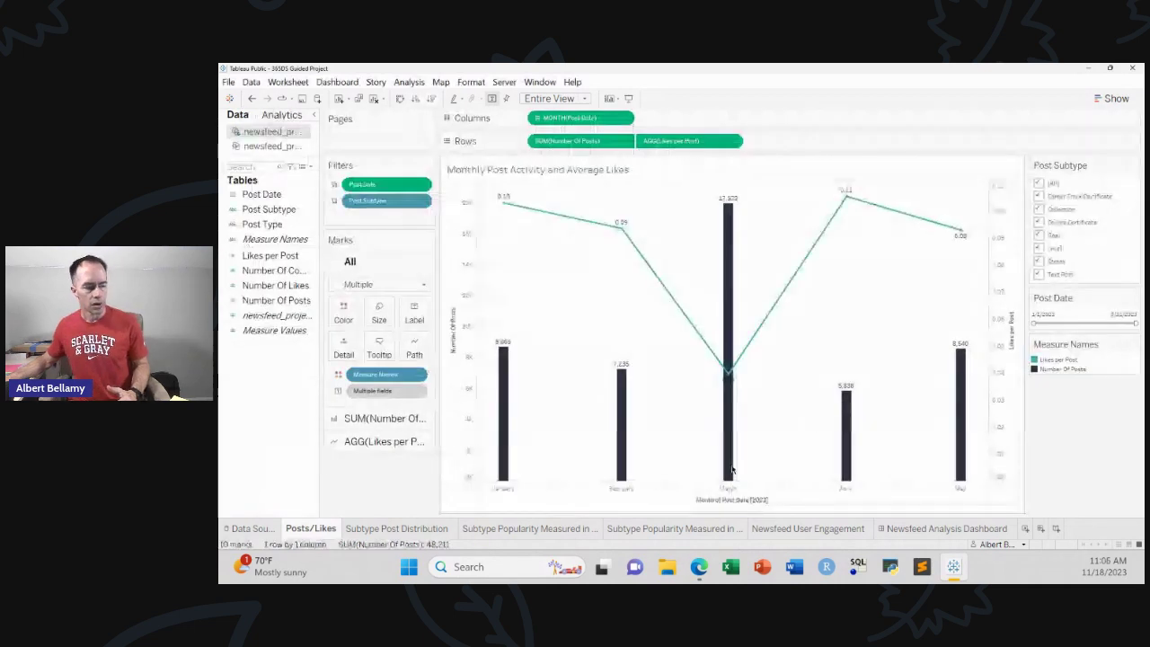
pyautogui.click(382, 420)
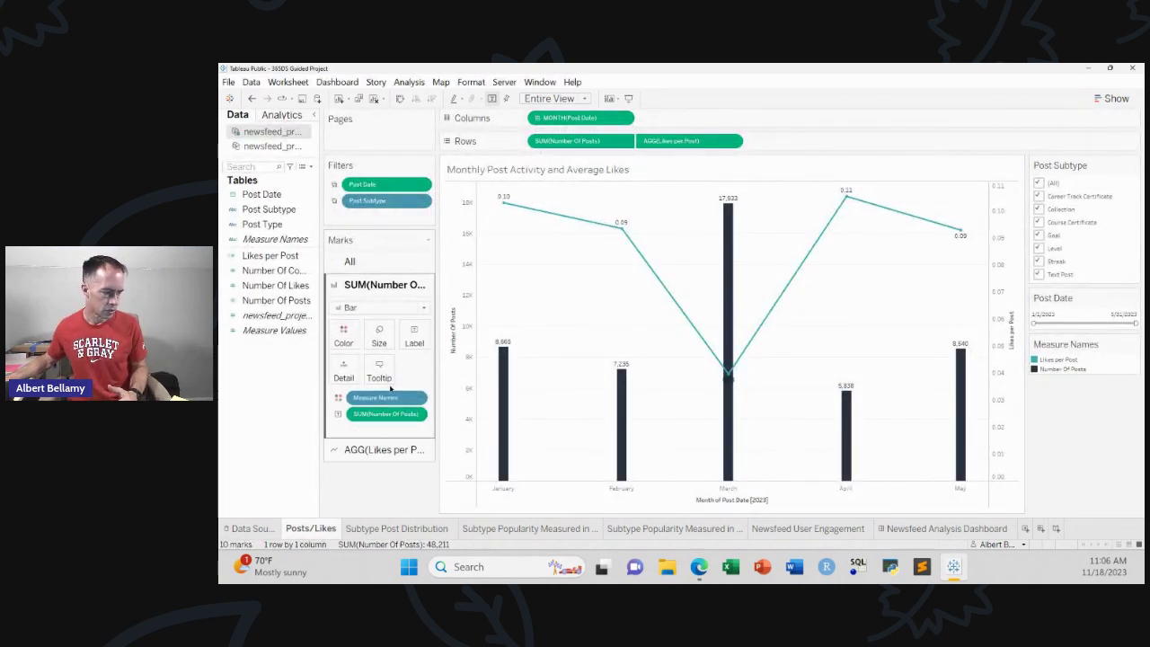
pyautogui.click(378, 340)
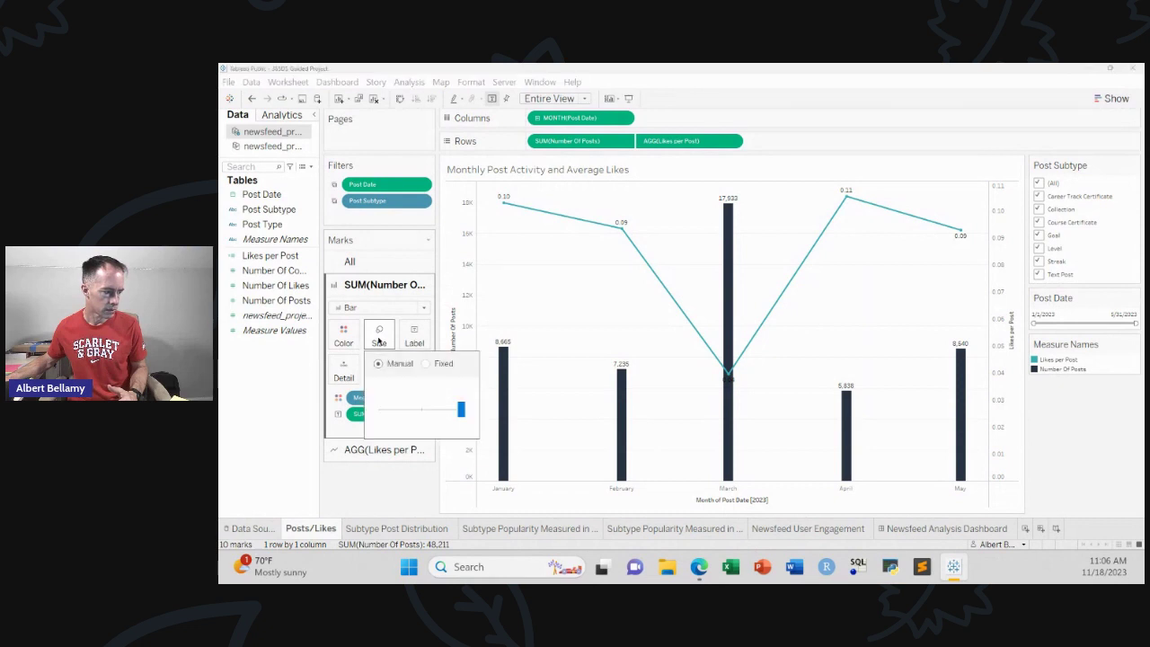
pyautogui.moveTo(459, 411)
pyautogui.mouseDown()
pyautogui.moveTo(402, 412)
pyautogui.moveTo(464, 417)
pyautogui.mouseUp()
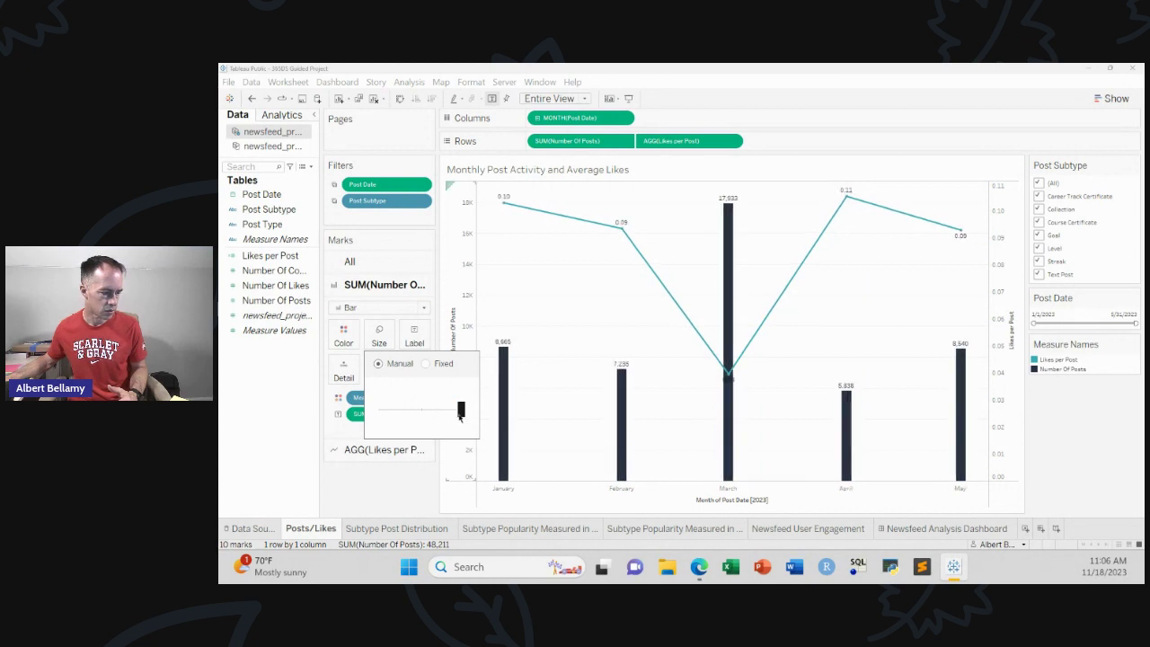
pyautogui.moveTo(724, 424)
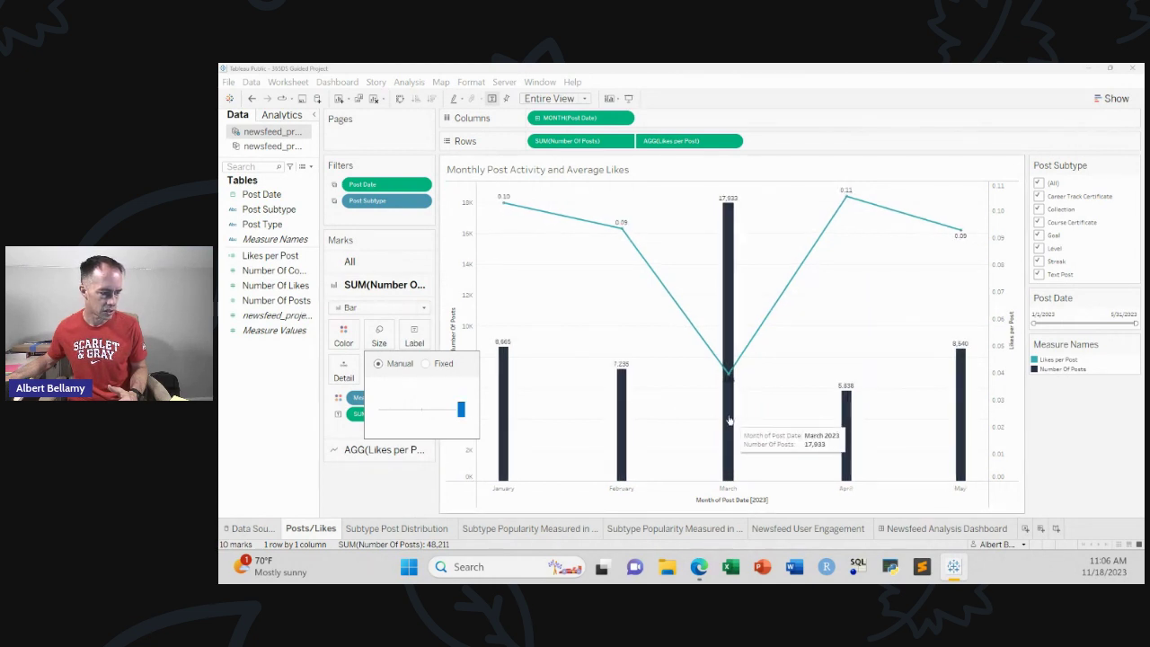
pyautogui.click(559, 395)
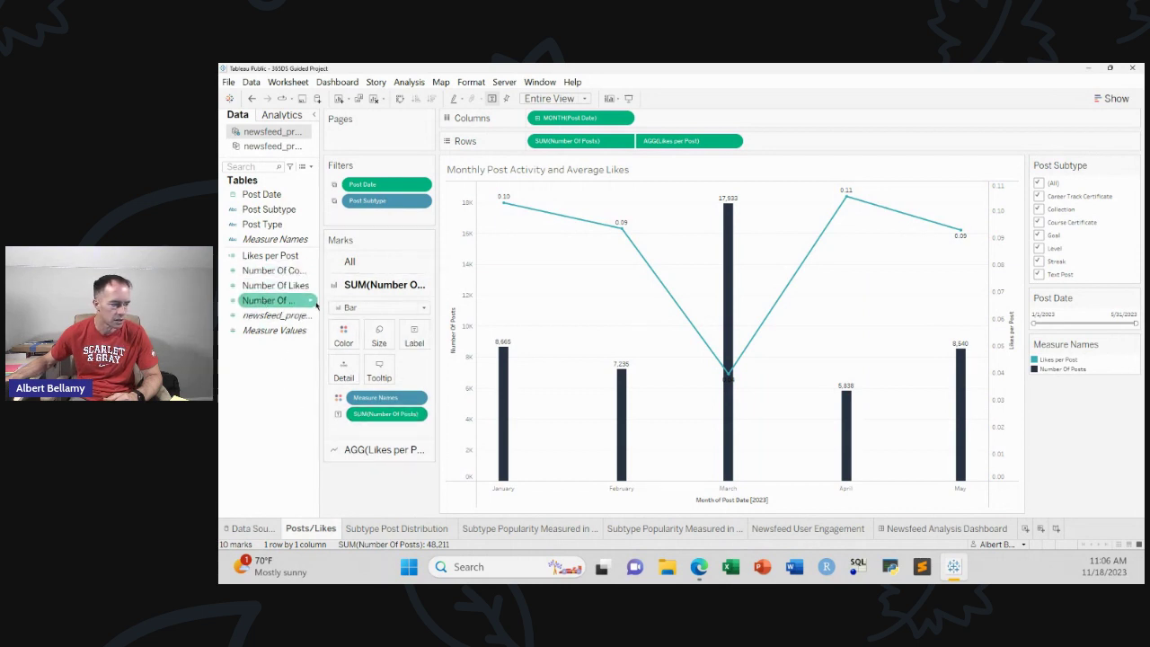
pyautogui.moveTo(387, 337); pyautogui.dragTo(379, 338)
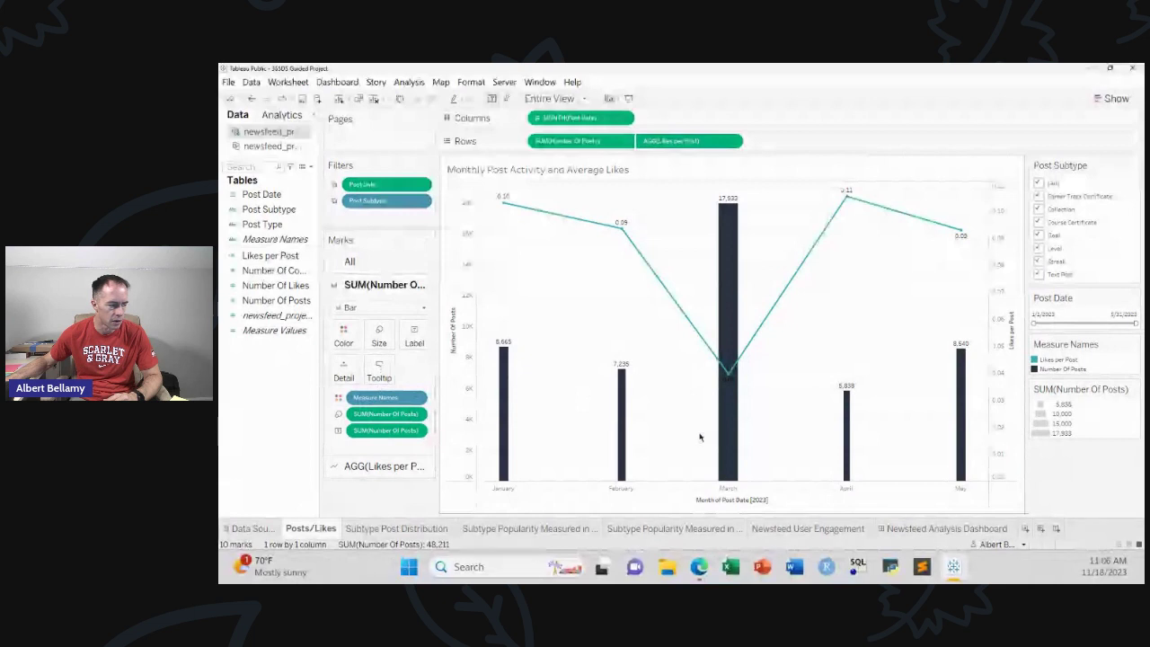
pyautogui.moveTo(404, 434); pyautogui.dragTo(303, 400)
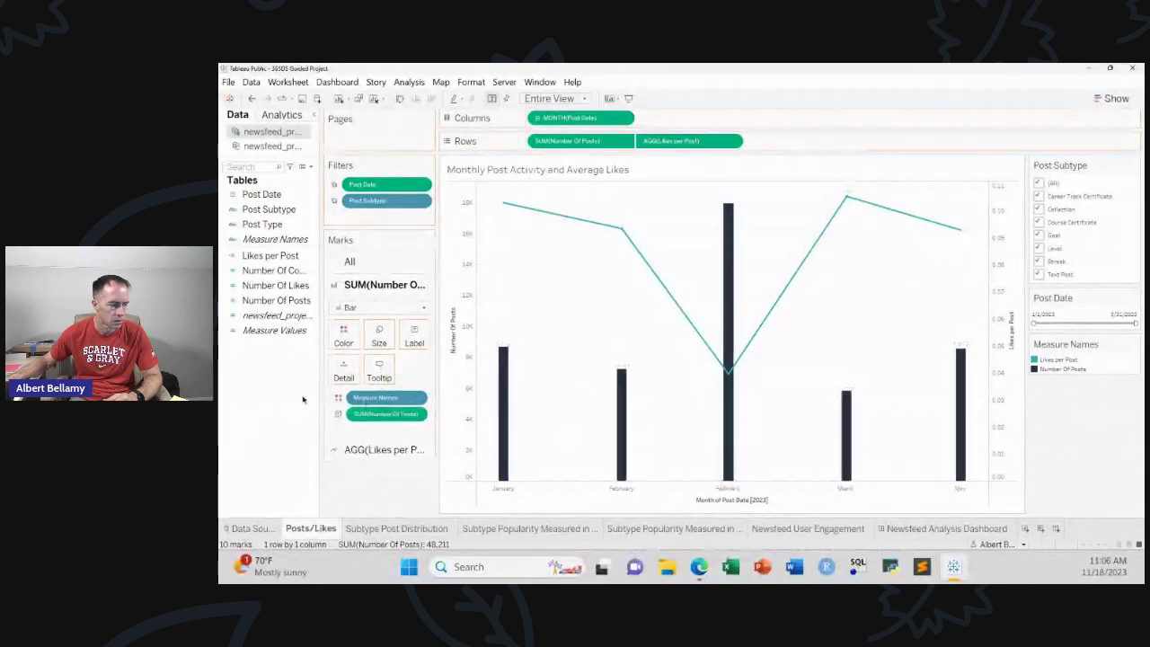
pyautogui.click(381, 337)
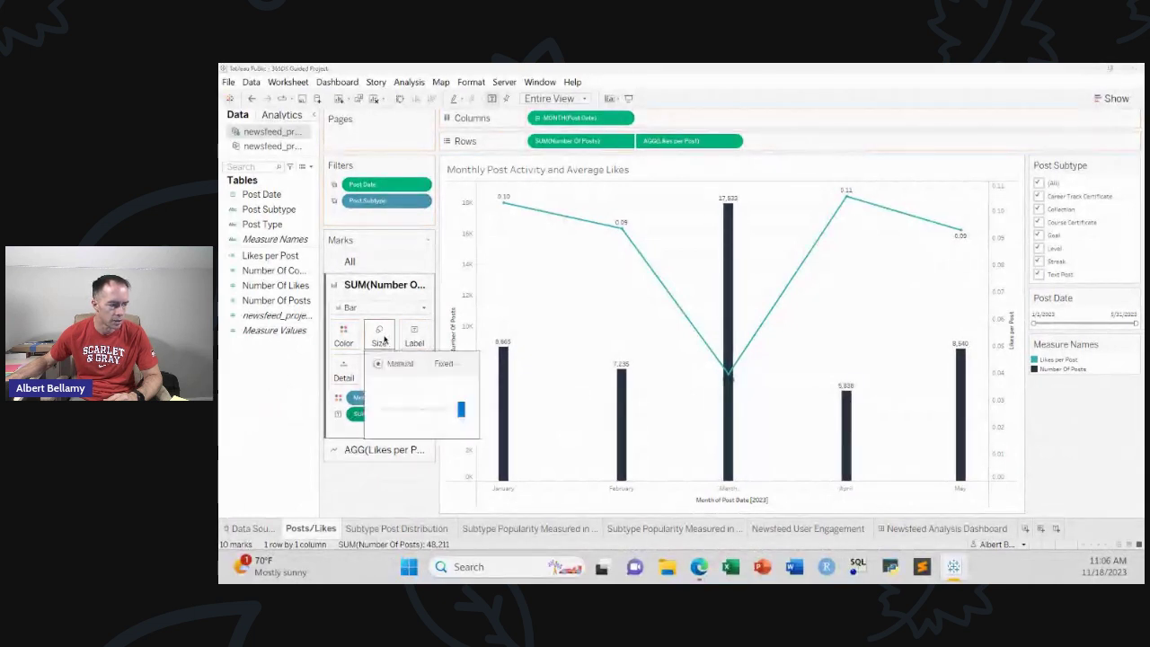
pyautogui.click(347, 434)
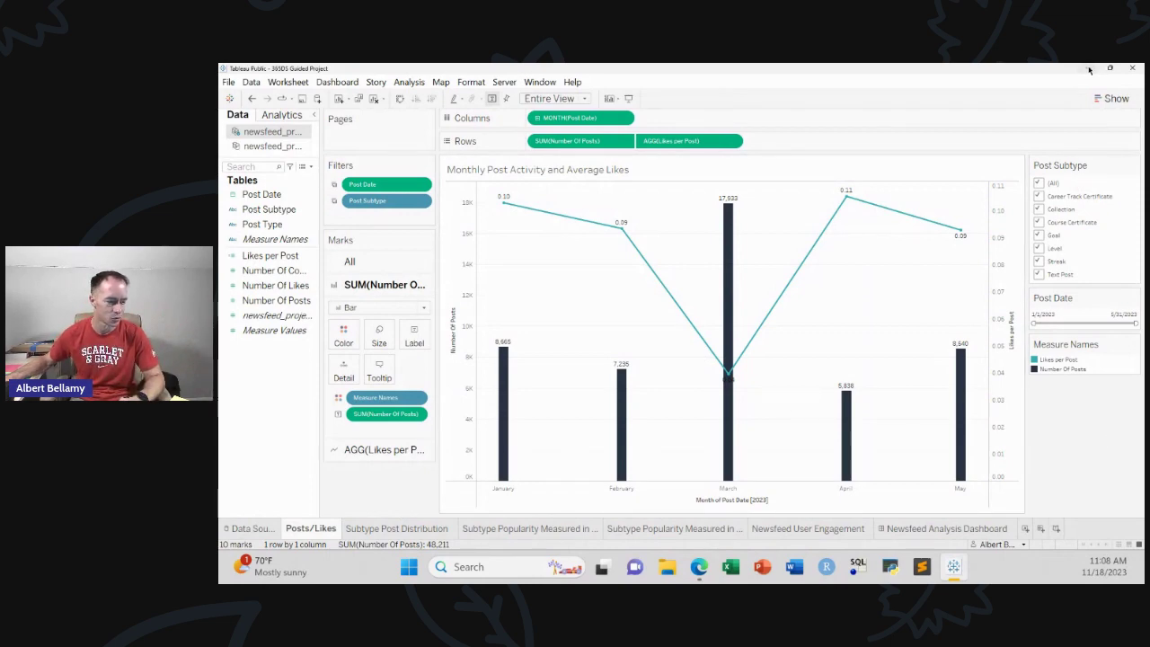
# Minimize Tableau, expand the Introduction to Tableau card, and browse courses down to Customer Churn Analysis.
pyautogui.click(1090, 70)
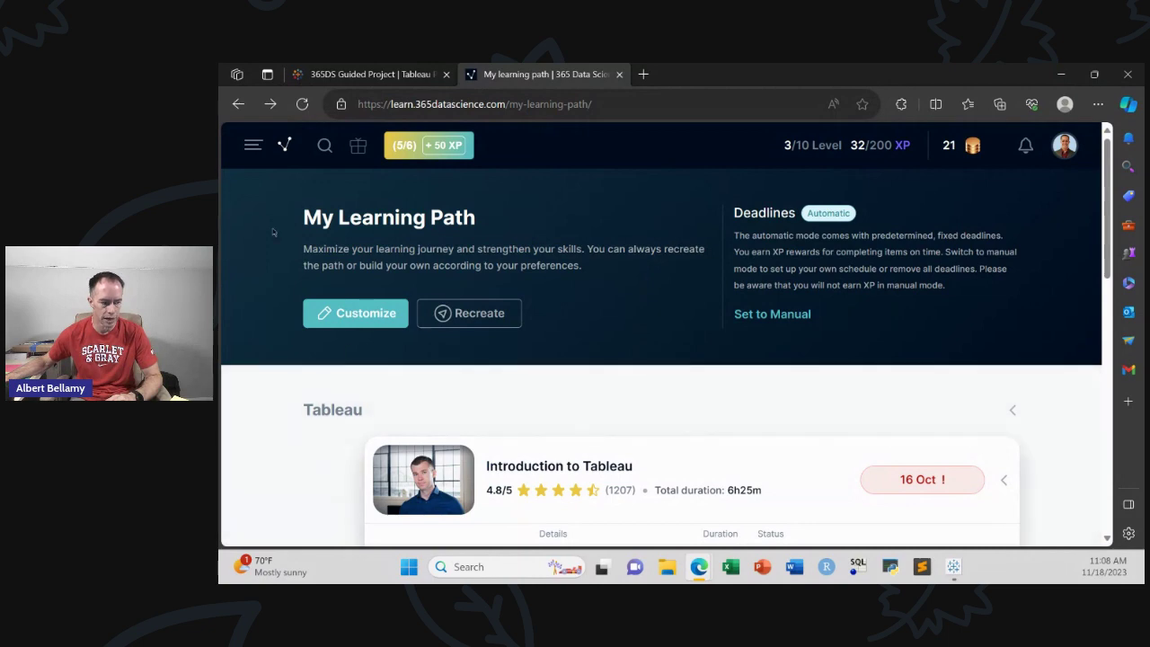
pyautogui.click(818, 450)
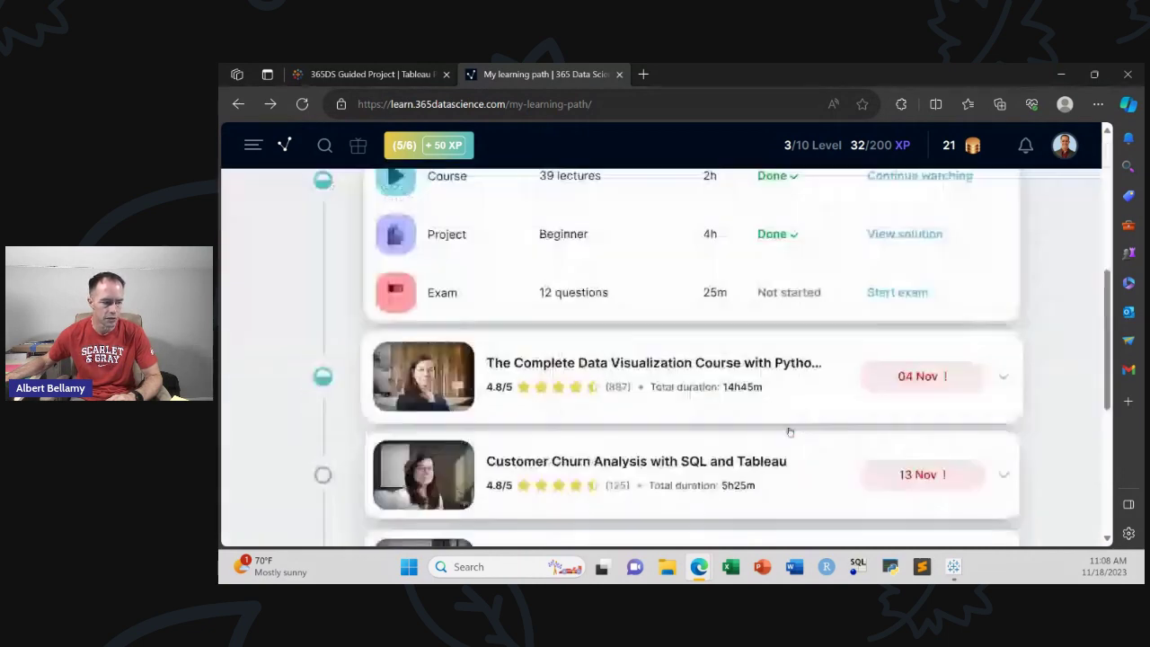
pyautogui.scroll(-2, 752, 420)
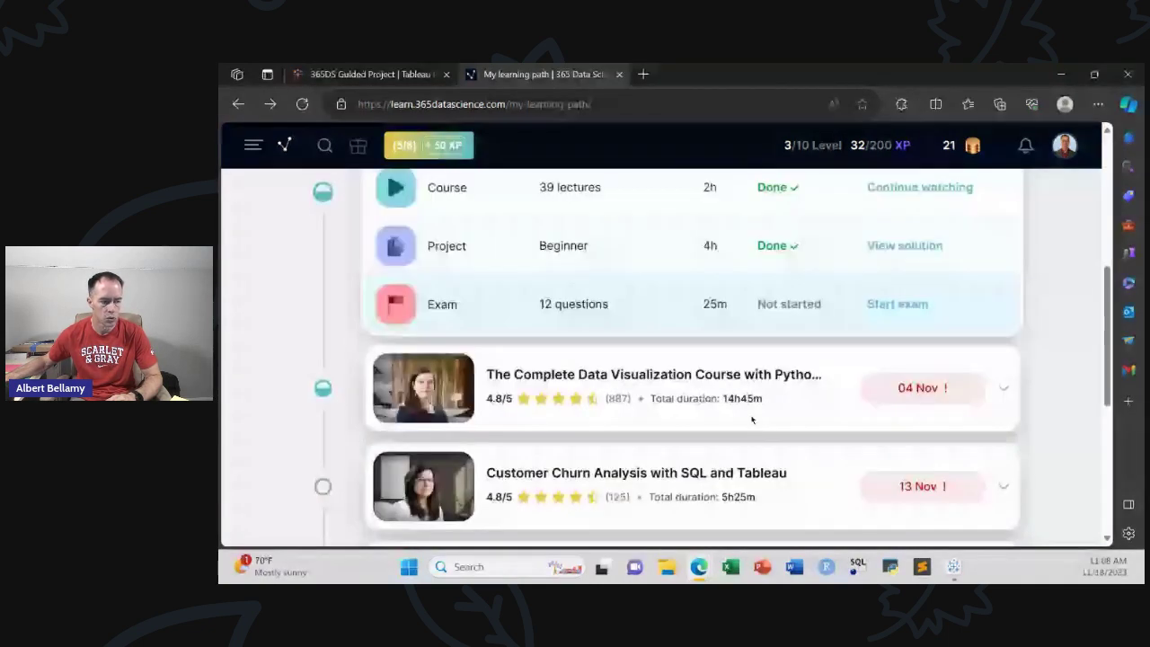
pyautogui.scroll(-1, 753, 419)
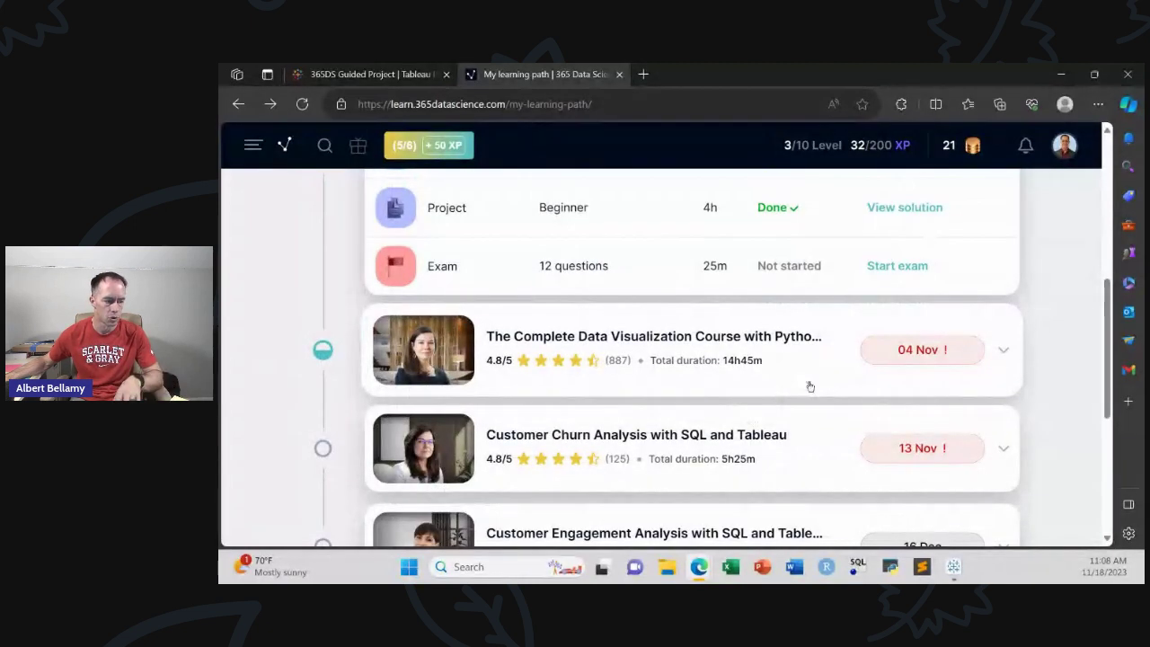
pyautogui.scroll(-3, 867, 391)
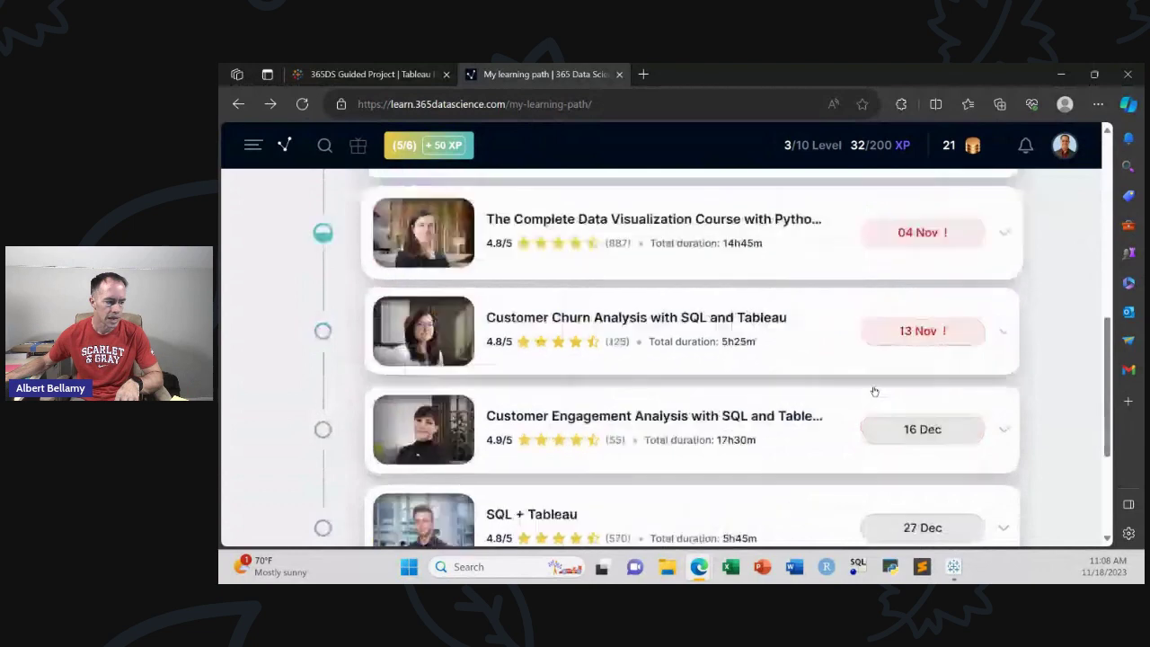
pyautogui.scroll(-2, 783, 439)
pyautogui.scroll(3, 735, 458)
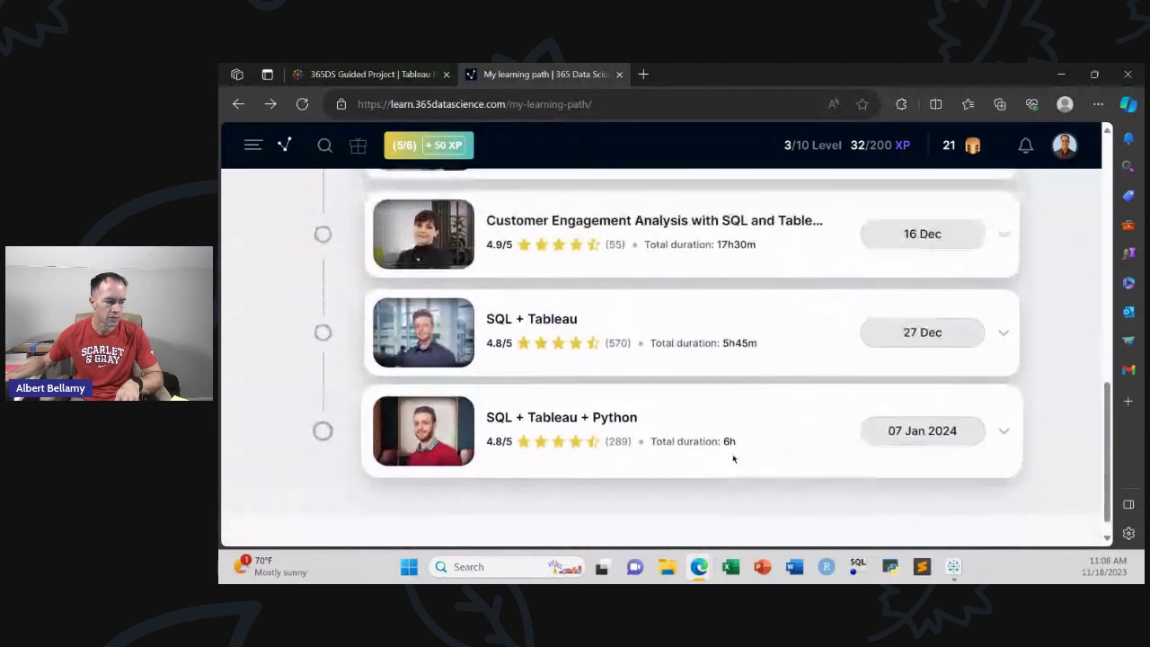
pyautogui.scroll(3, 733, 458)
pyautogui.scroll(-3, 731, 457)
pyautogui.scroll(1, 729, 455)
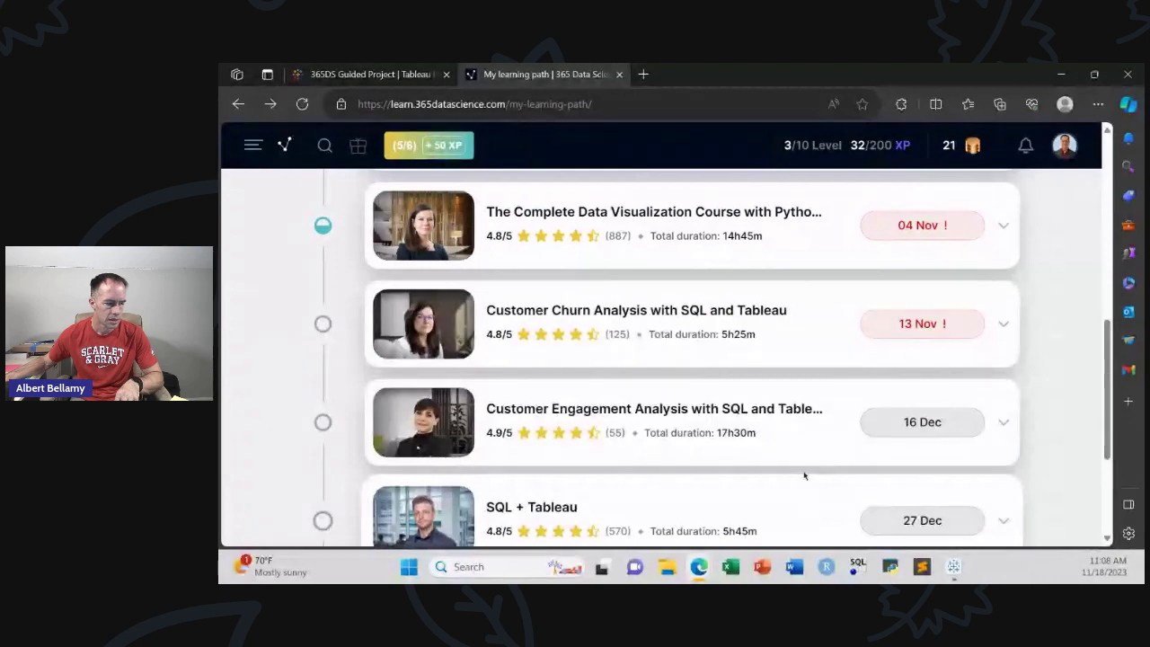
pyautogui.scroll(-2, 804, 477)
pyautogui.scroll(2, 802, 476)
pyautogui.scroll(1, 783, 480)
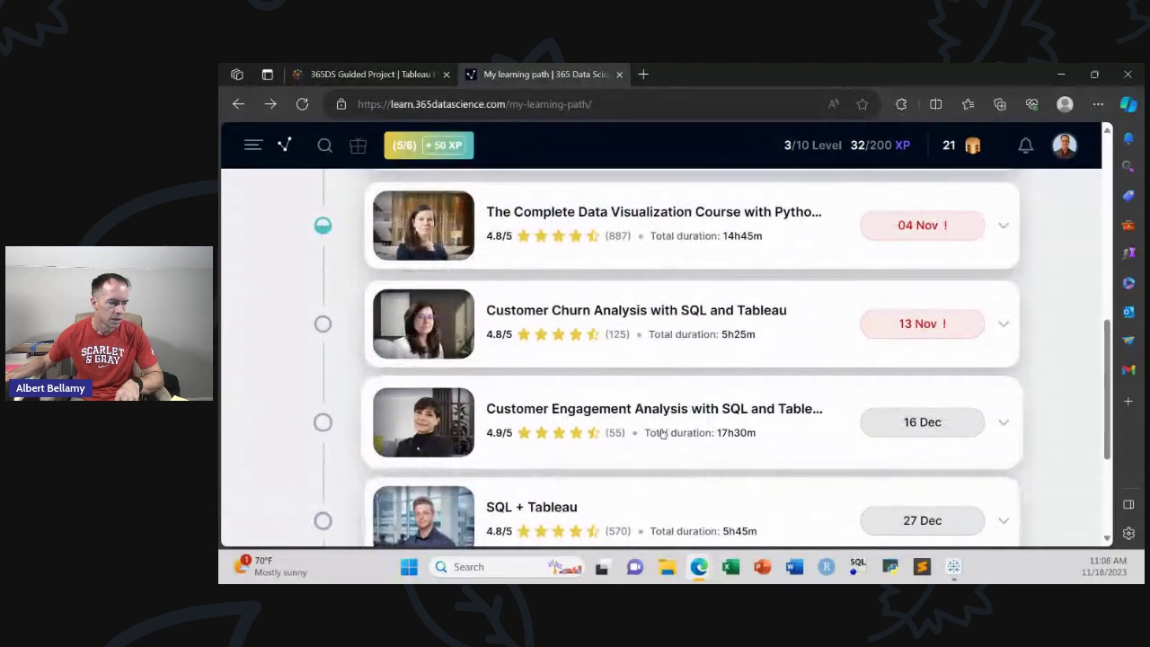
pyautogui.scroll(-1, 558, 426)
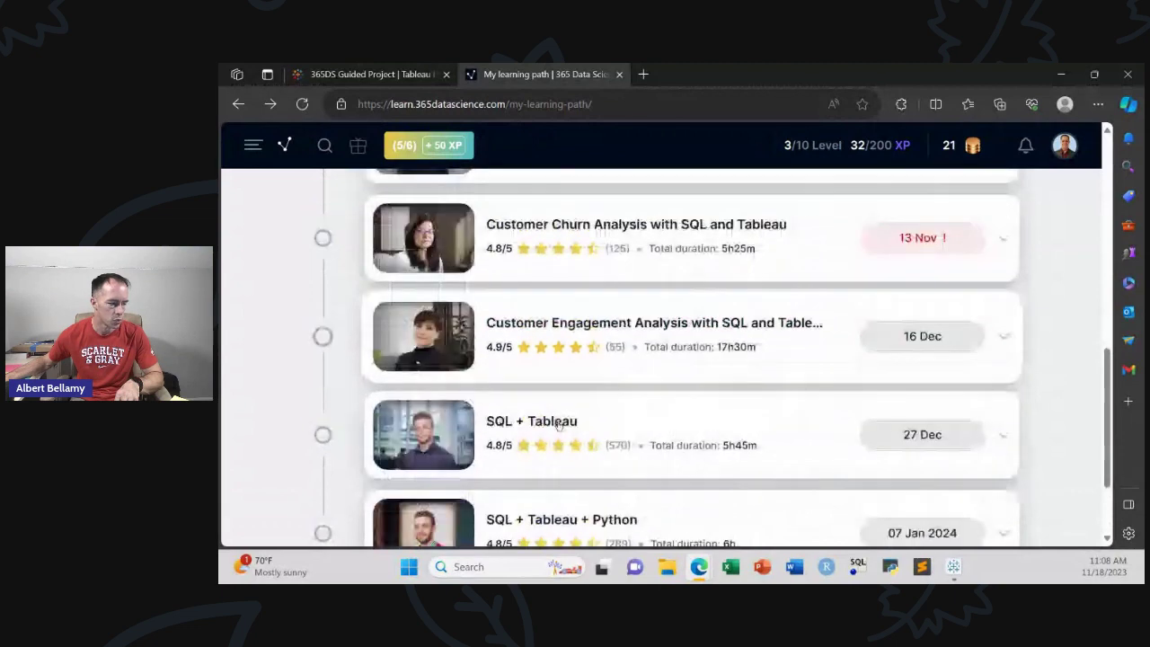
pyautogui.scroll(-1, 674, 432)
pyautogui.scroll(1, 740, 436)
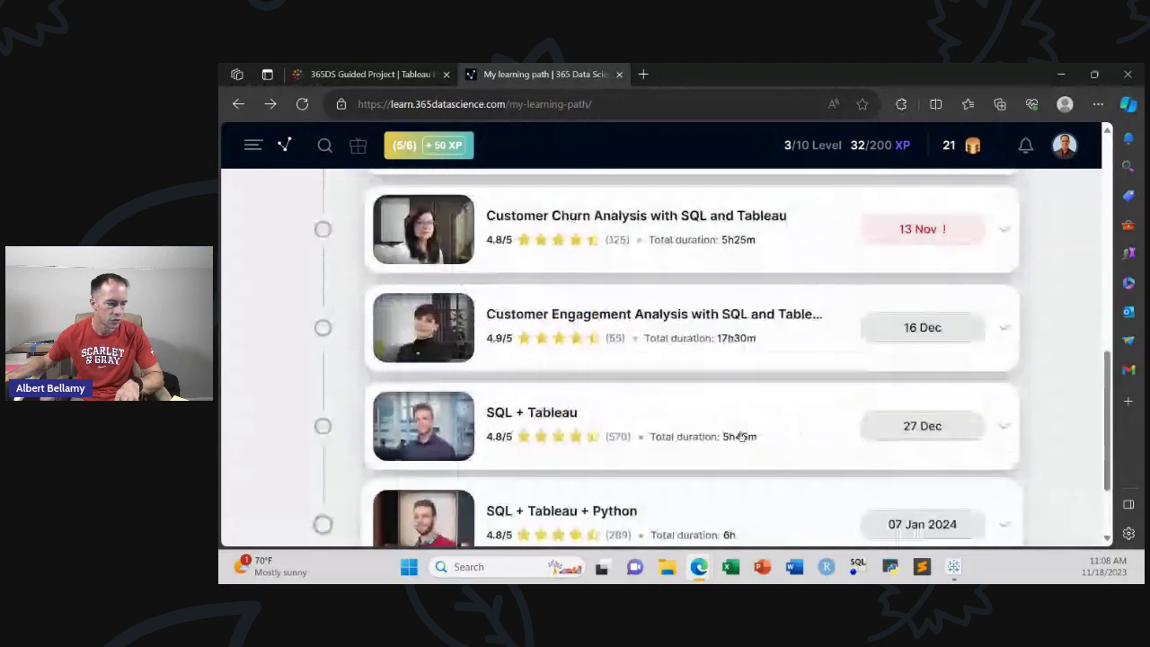
pyautogui.scroll(1, 740, 436)
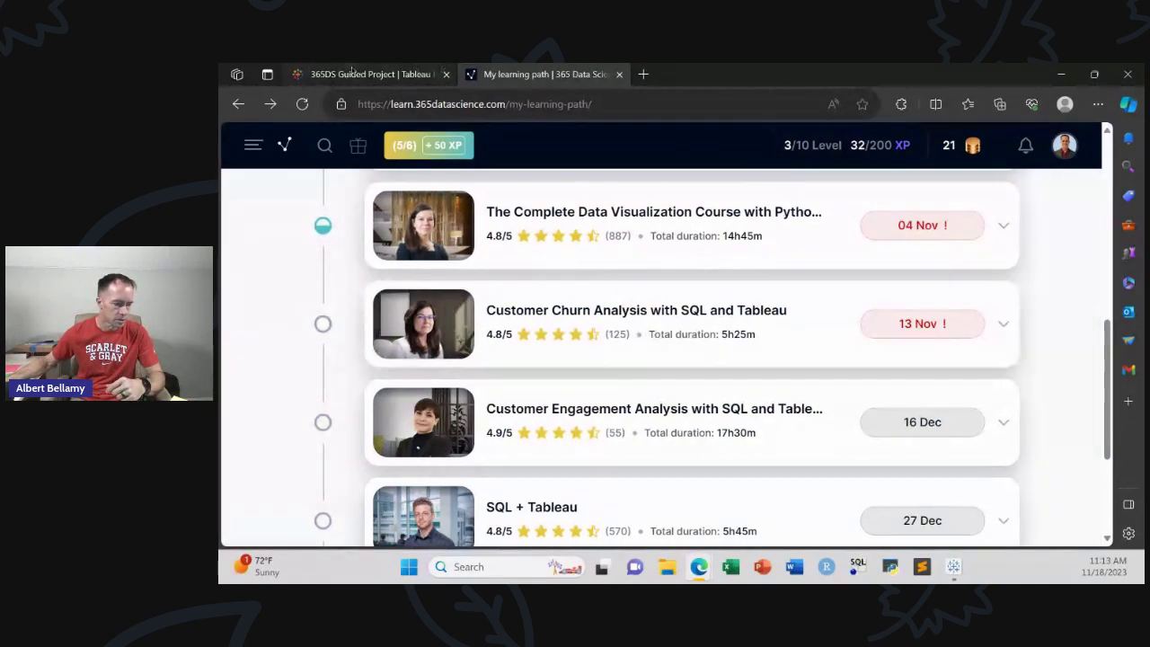
# Switch to the browser tab with the published 365DS Guided Project on Tableau Public.
pyautogui.hotkey('ctrl', 'Tab')
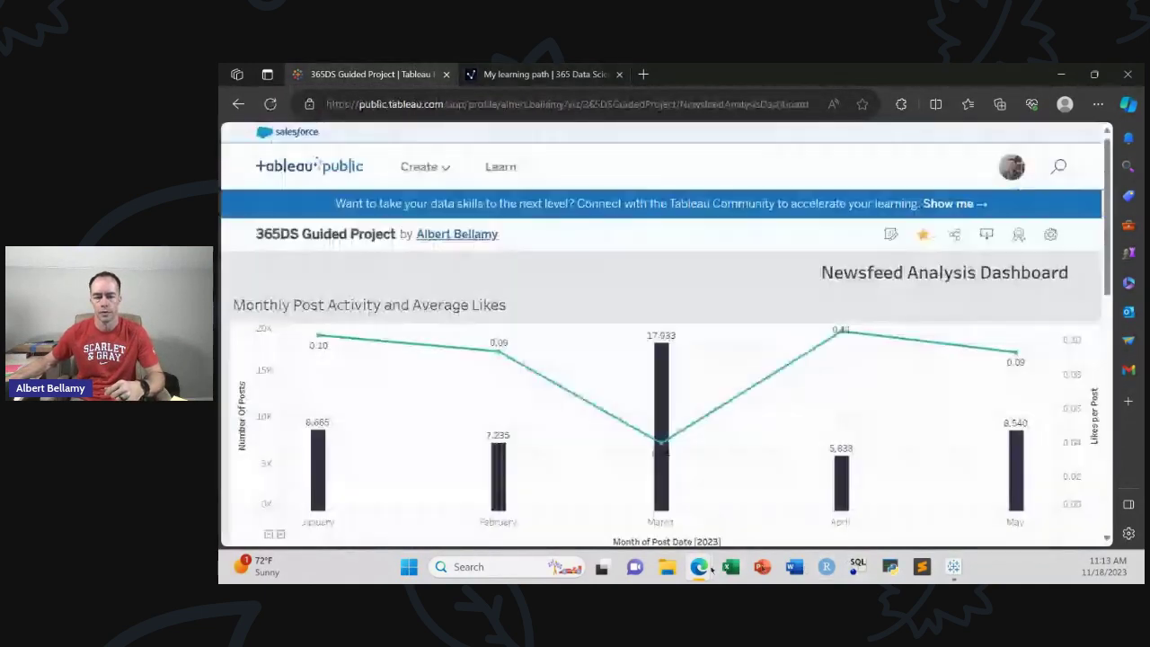